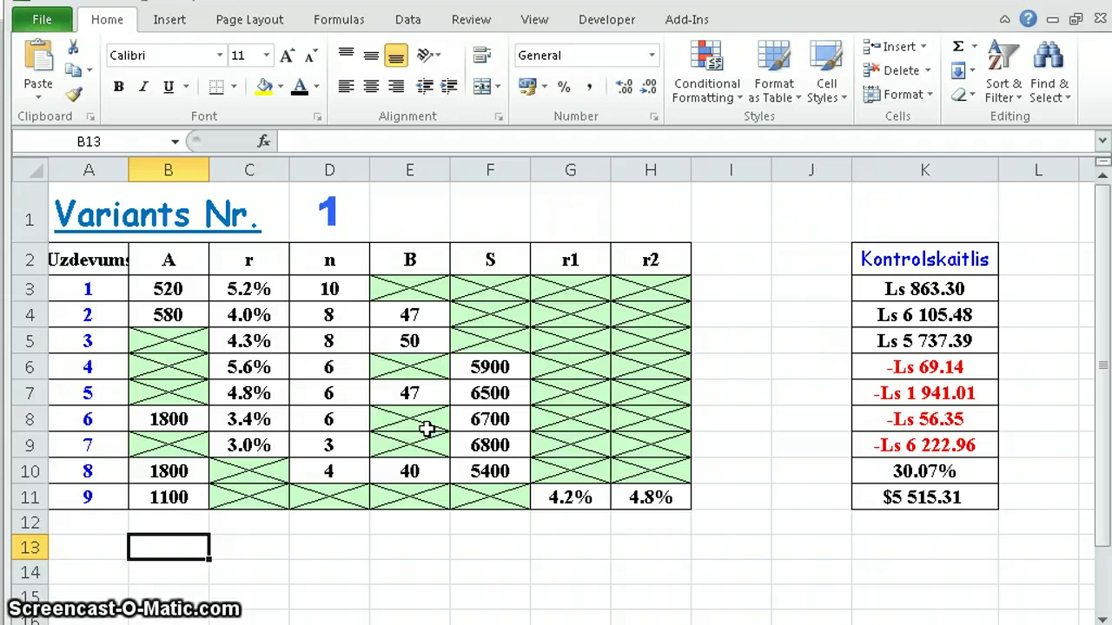
# Step: Select task 1's headers and values (Uzdevums, A, r, n) in A2:D3 for copying
pyautogui.moveTo(111, 259)
pyautogui.mouseDown()
pyautogui.moveTo(374, 290)
pyautogui.moveTo(346, 291)
pyautogui.mouseUp()
pyautogui.scroll(-2, 318, 487)
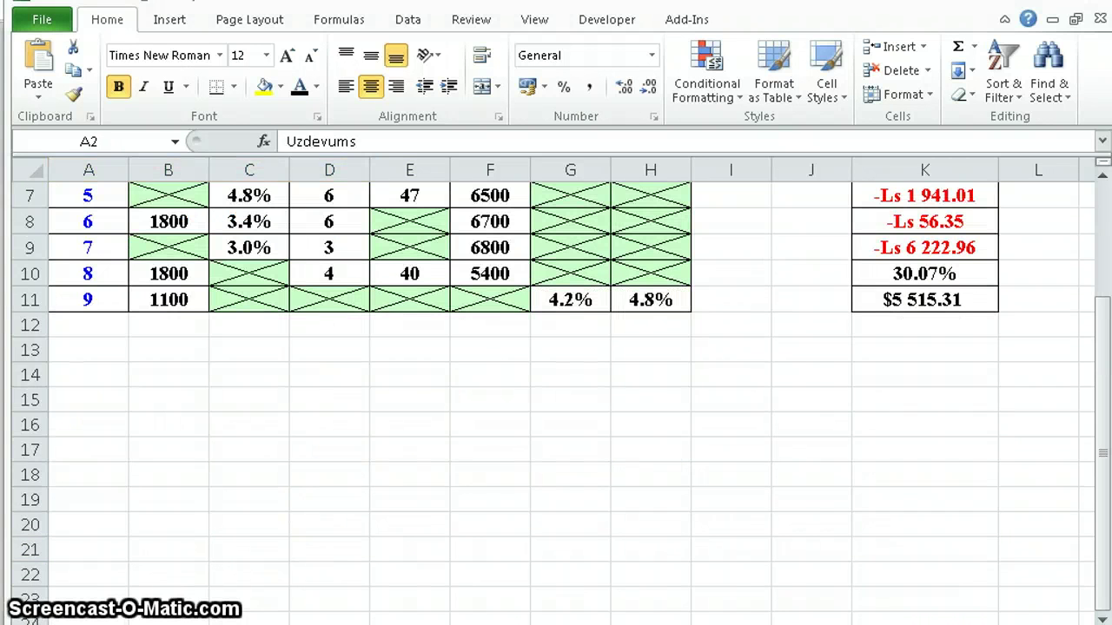
# Step: In the lab PDF, highlight the instruction to round results to two decimals
pyautogui.hotkey('alt', 'Tab')
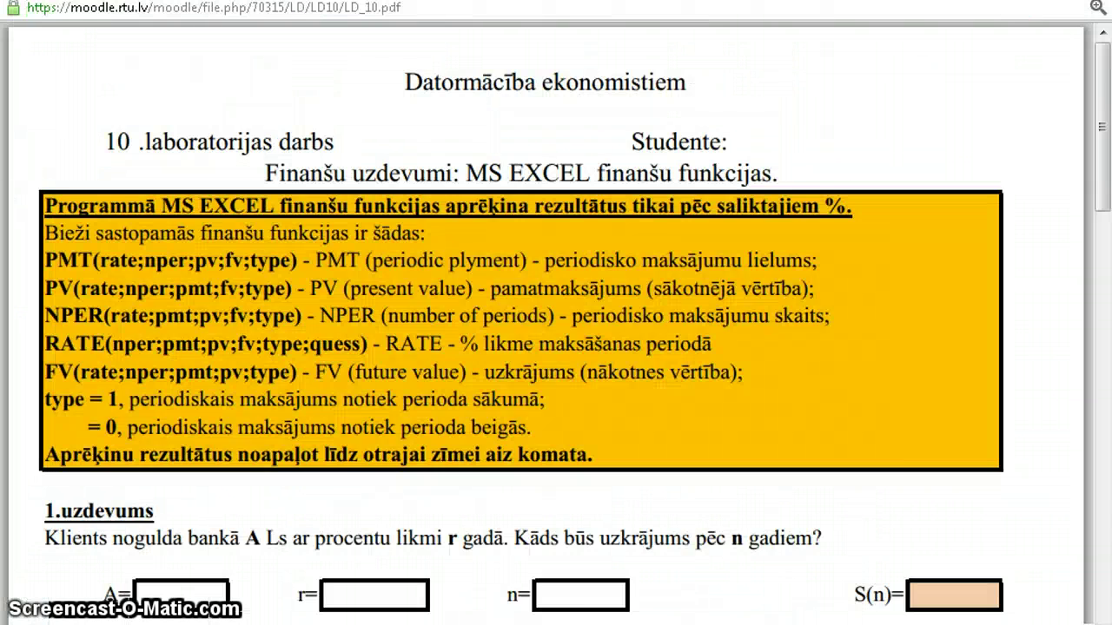
pyautogui.scroll(-1, 310, 472)
pyautogui.scroll(-1, 161, 422)
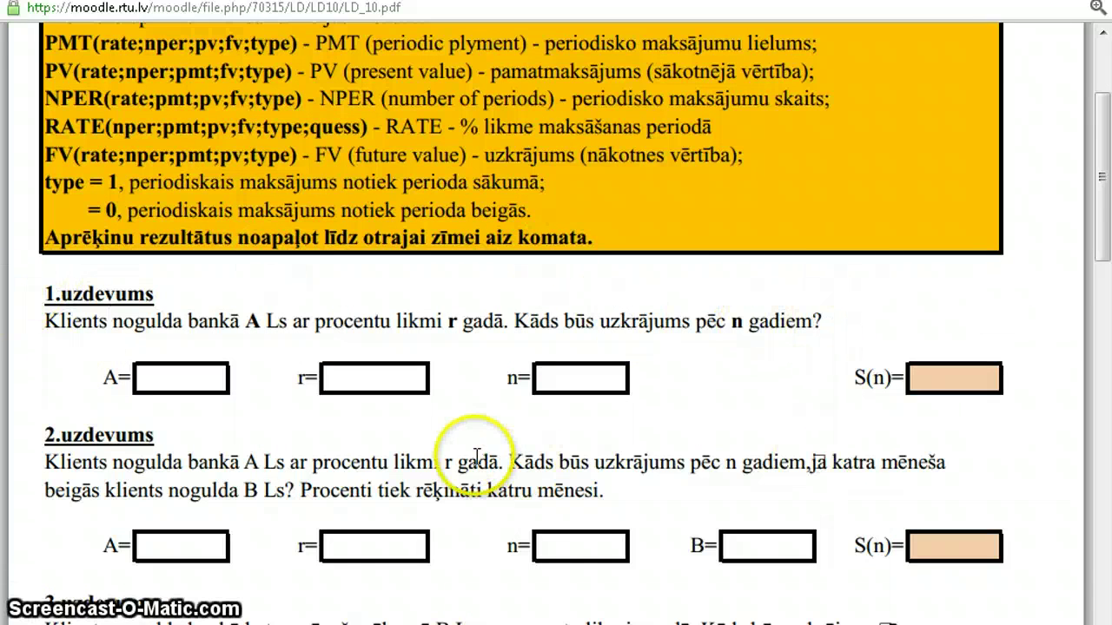
pyautogui.scroll(3, 477, 457)
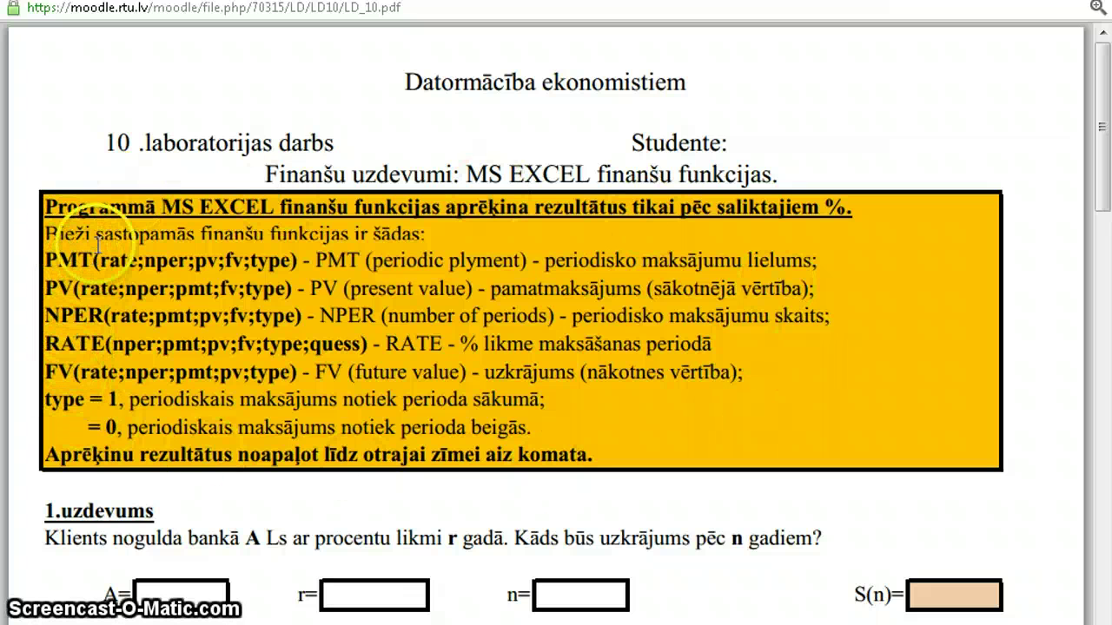
pyautogui.click(45, 455)
pyautogui.moveTo(199, 461); pyautogui.dragTo(361, 461)
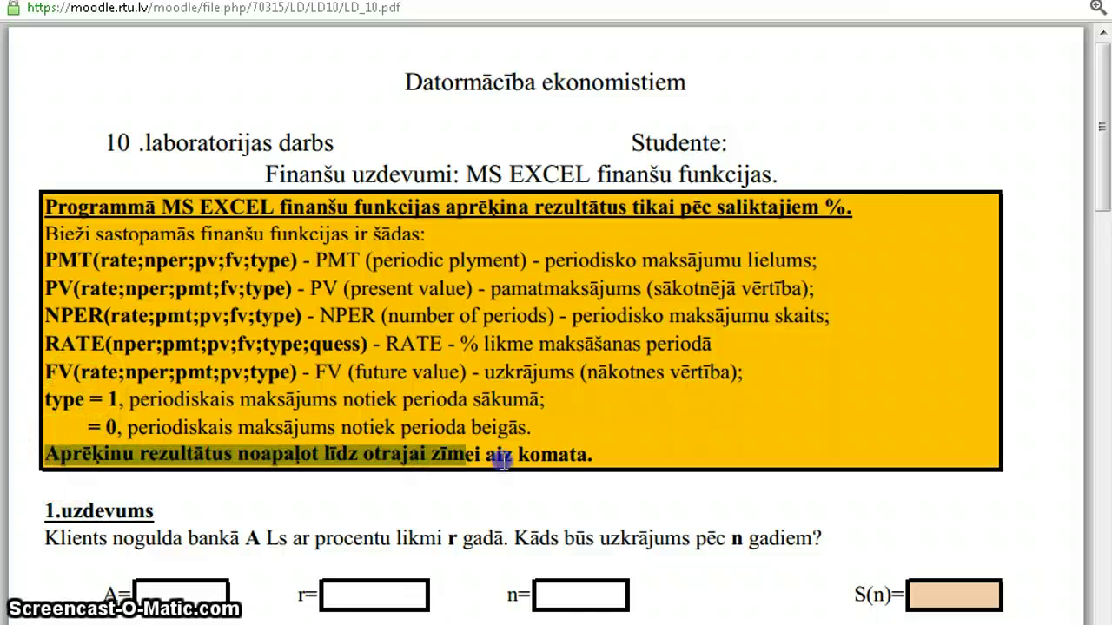
pyautogui.click(614, 465)
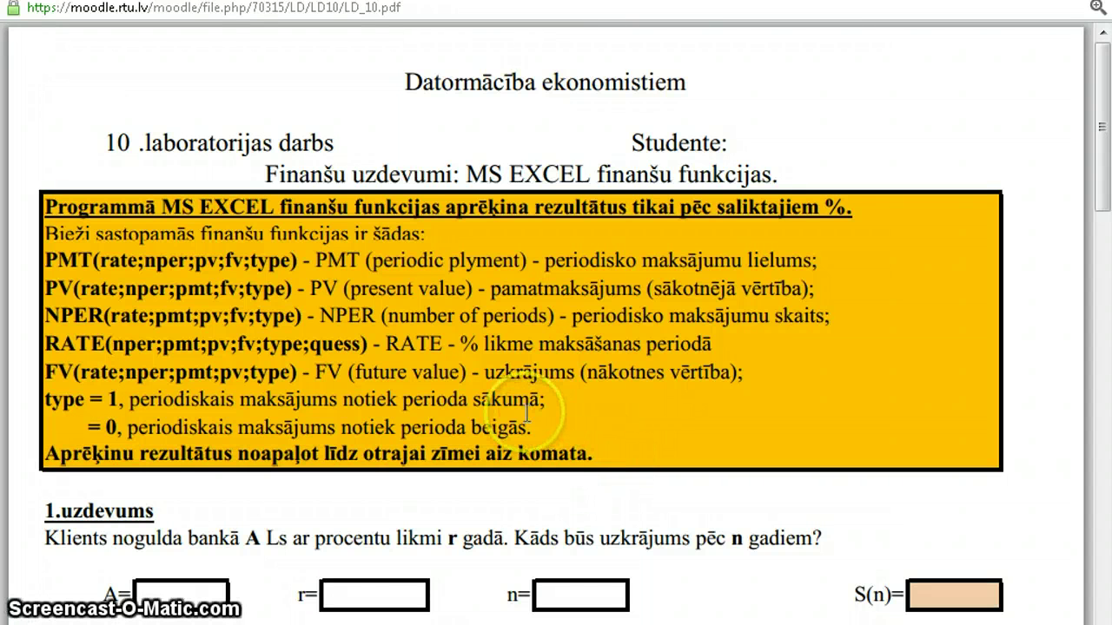
# Step: Highlight task 1's 'uzkrājums', the FV meaning and the FV argument syntax, then return to Excel
pyautogui.moveTo(596, 539); pyautogui.dragTo(692, 544)
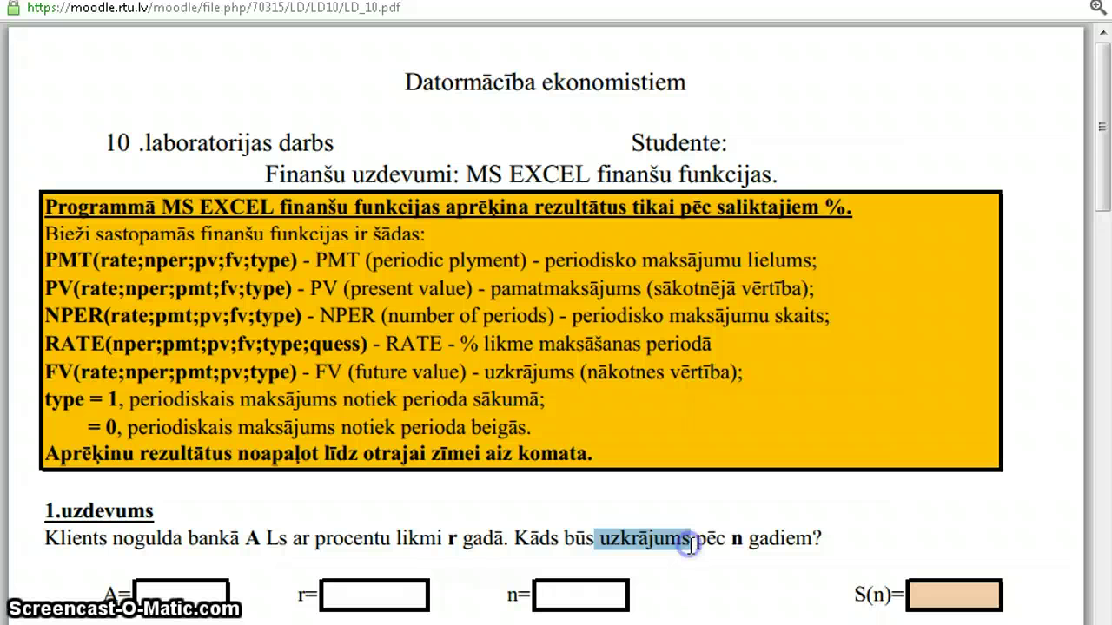
pyautogui.moveTo(483, 372); pyautogui.dragTo(749, 376)
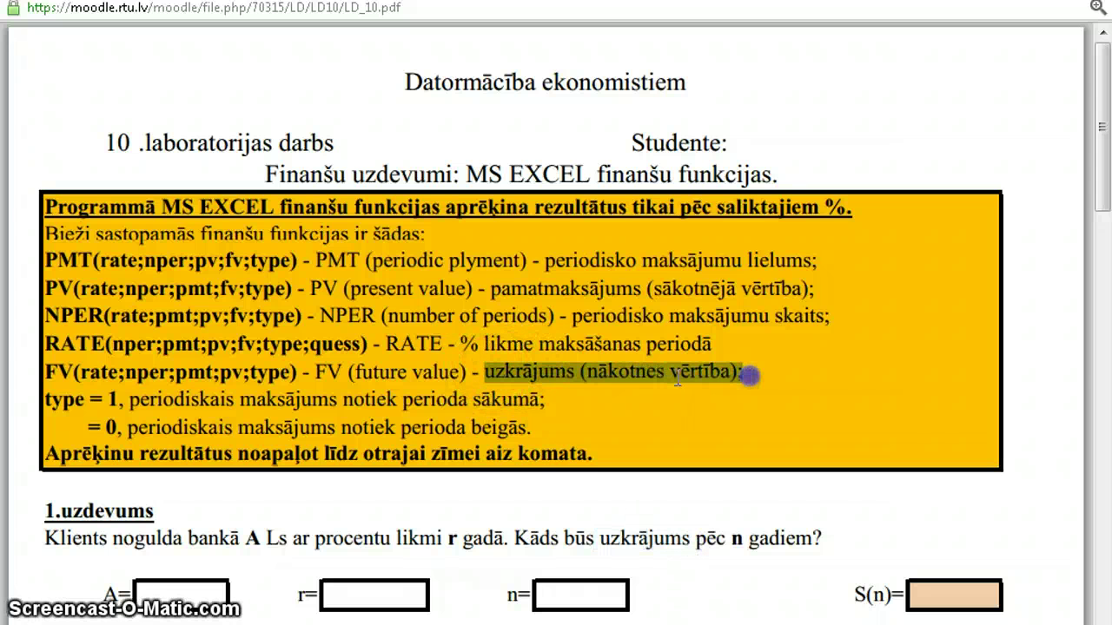
pyautogui.moveTo(45, 371); pyautogui.dragTo(285, 373)
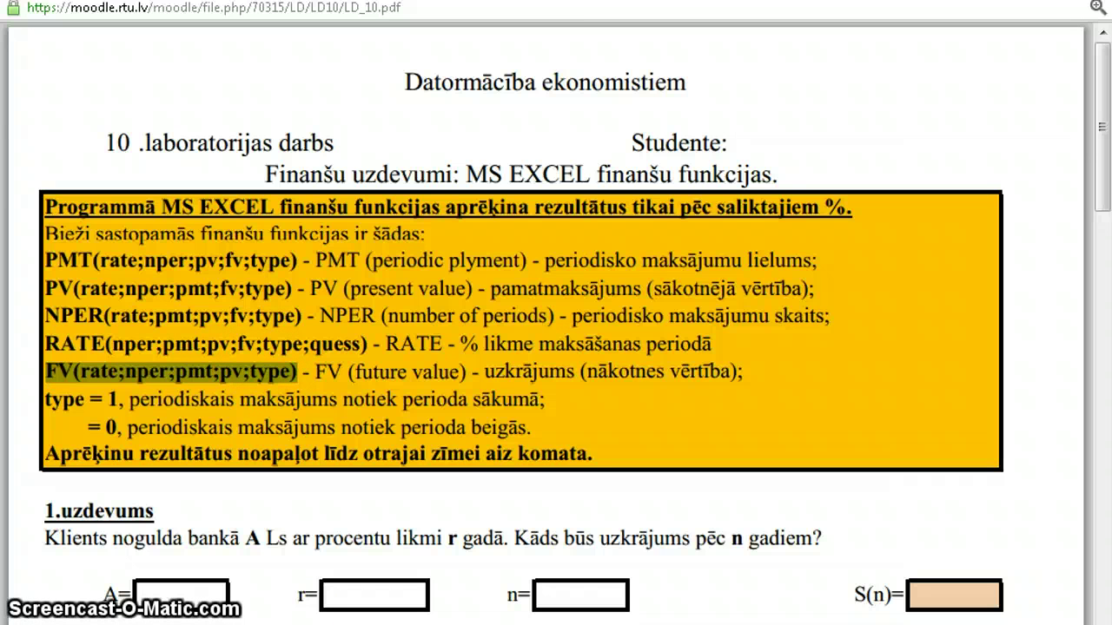
pyautogui.hotkey('alt', 'Tab')
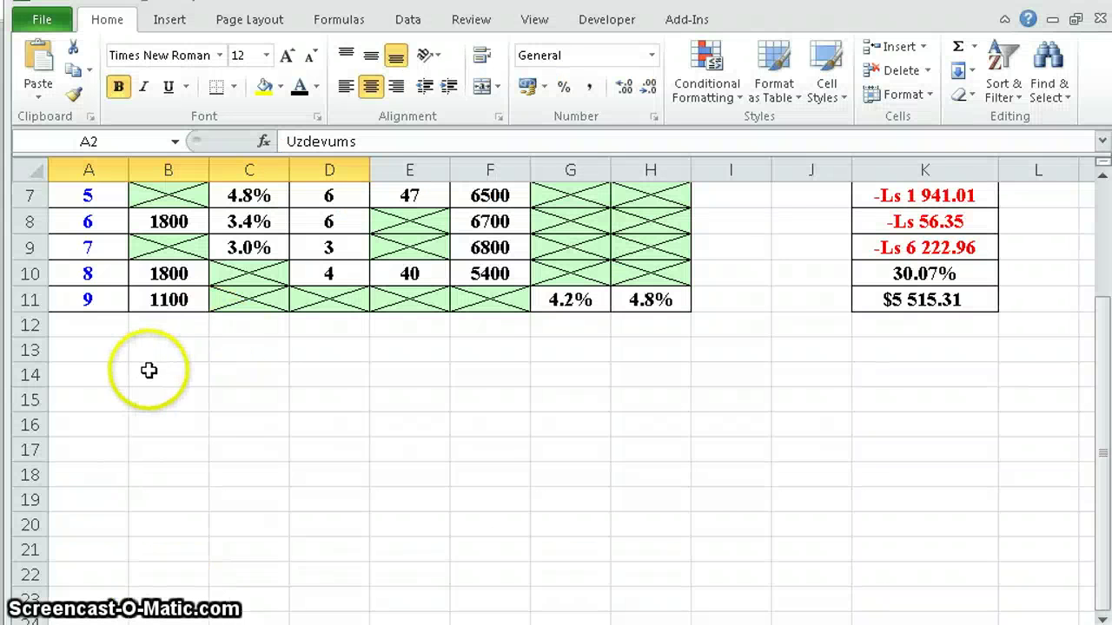
# Step: Paste task 1's table into B14:E15
pyautogui.click(143, 358)
pyautogui.scroll(1, 139, 359)
pyautogui.scroll(1, 136, 360)
pyautogui.scroll(-2, 132, 373)
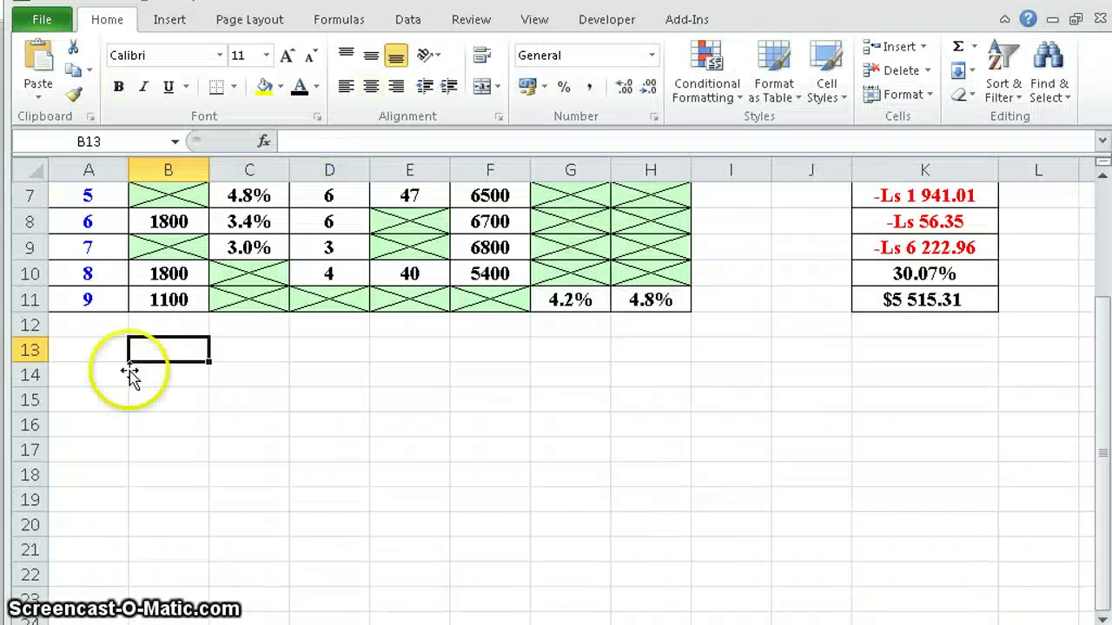
pyautogui.click(146, 383)
pyautogui.rightClick(146, 383)
pyautogui.click(191, 466)
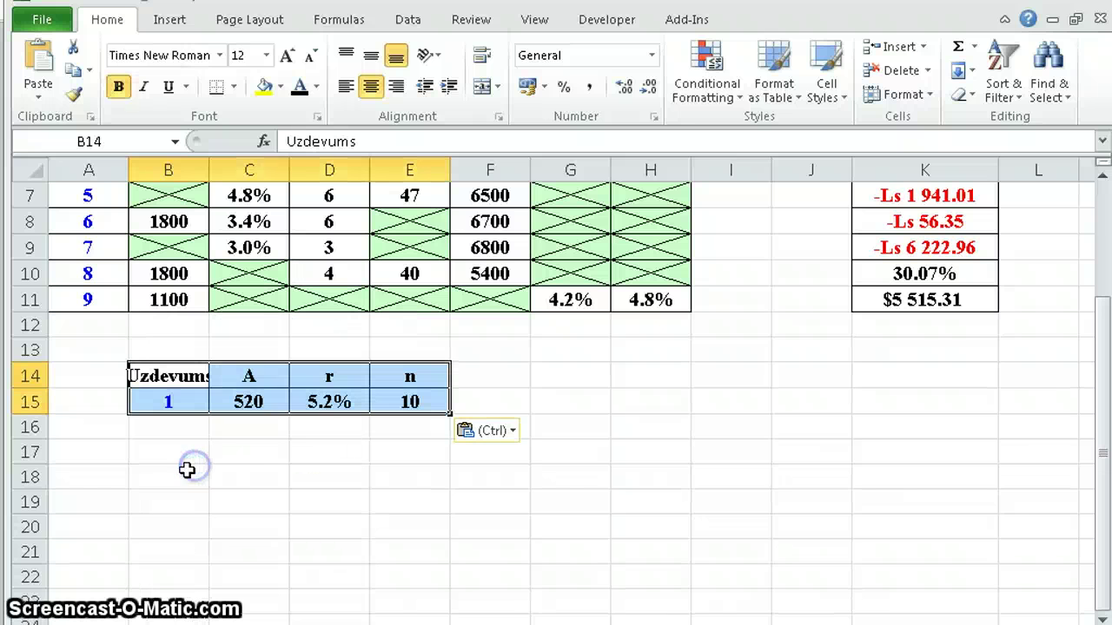
# Step: Label G15 'FV=' and start H15's formula =FV( with D15 and E15
pyautogui.click(572, 402)
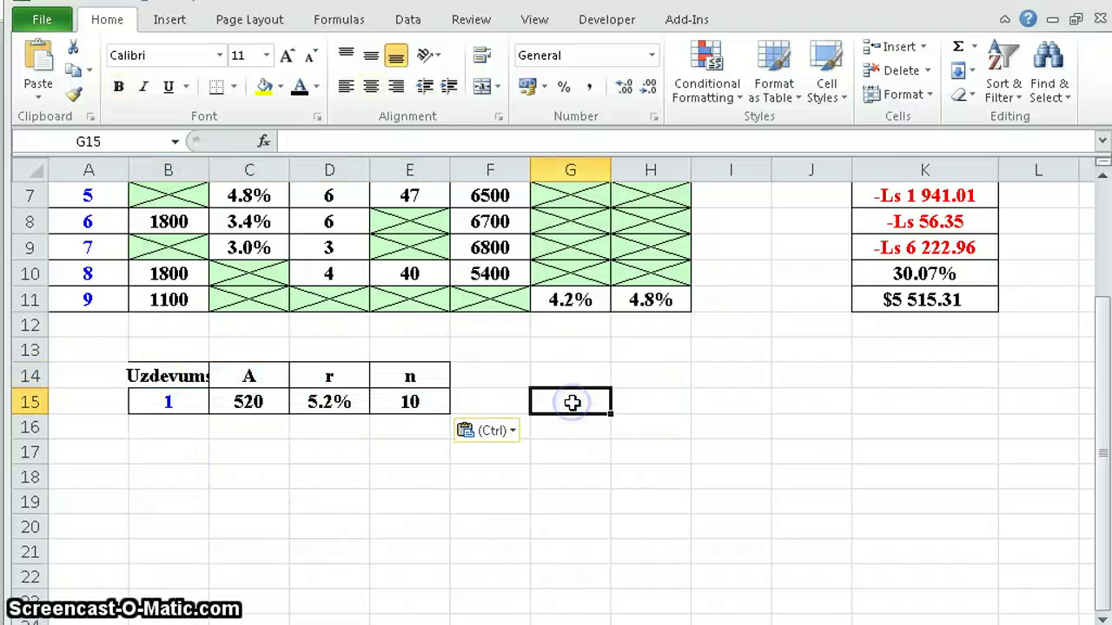
pyautogui.write('FV=')
pyautogui.press('Tab')
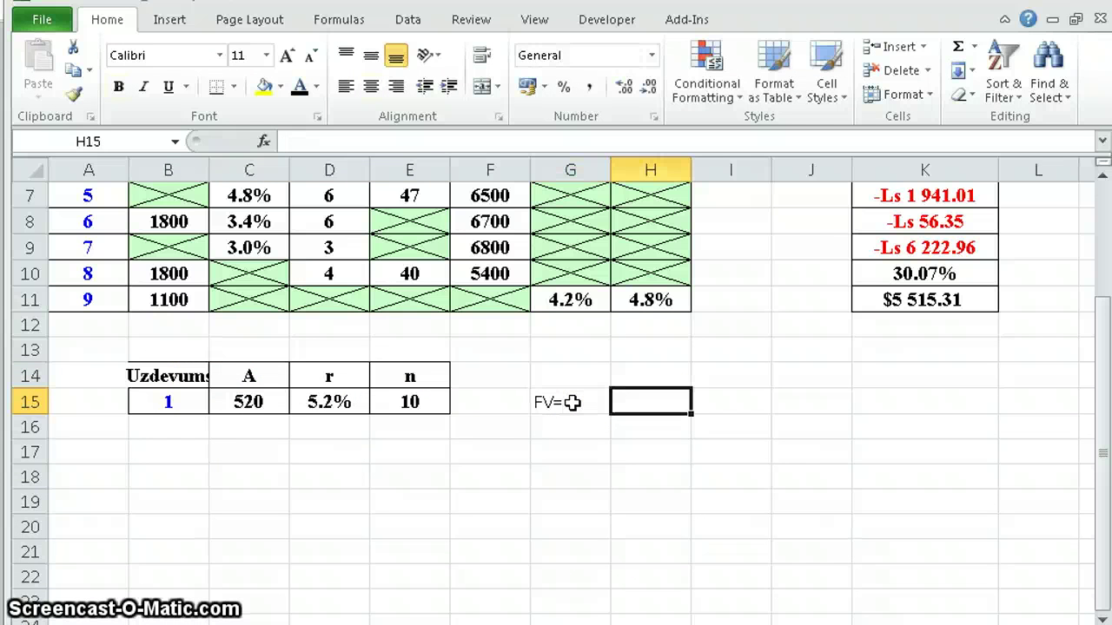
pyautogui.write('=FV')
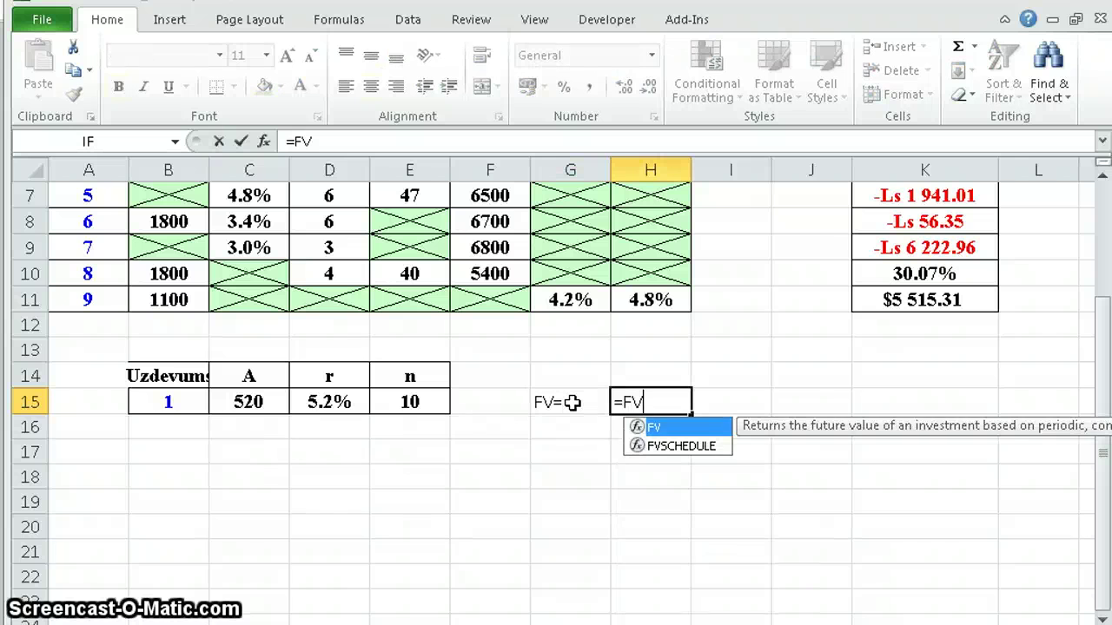
pyautogui.write('(')
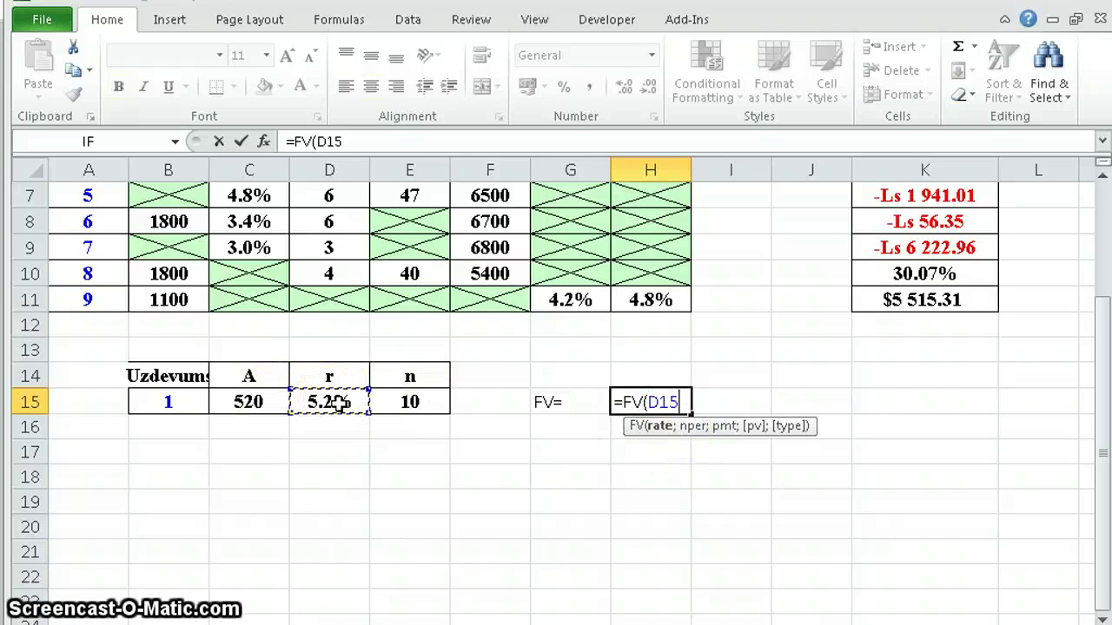
pyautogui.click(404, 400)
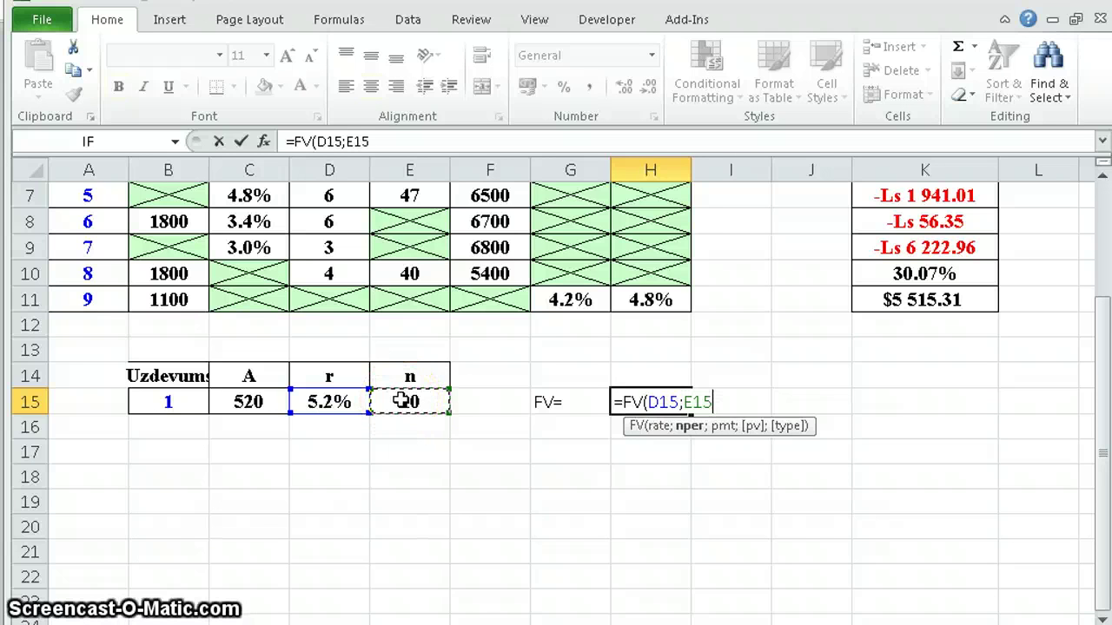
pyautogui.hotkey('alt', 'Tab')
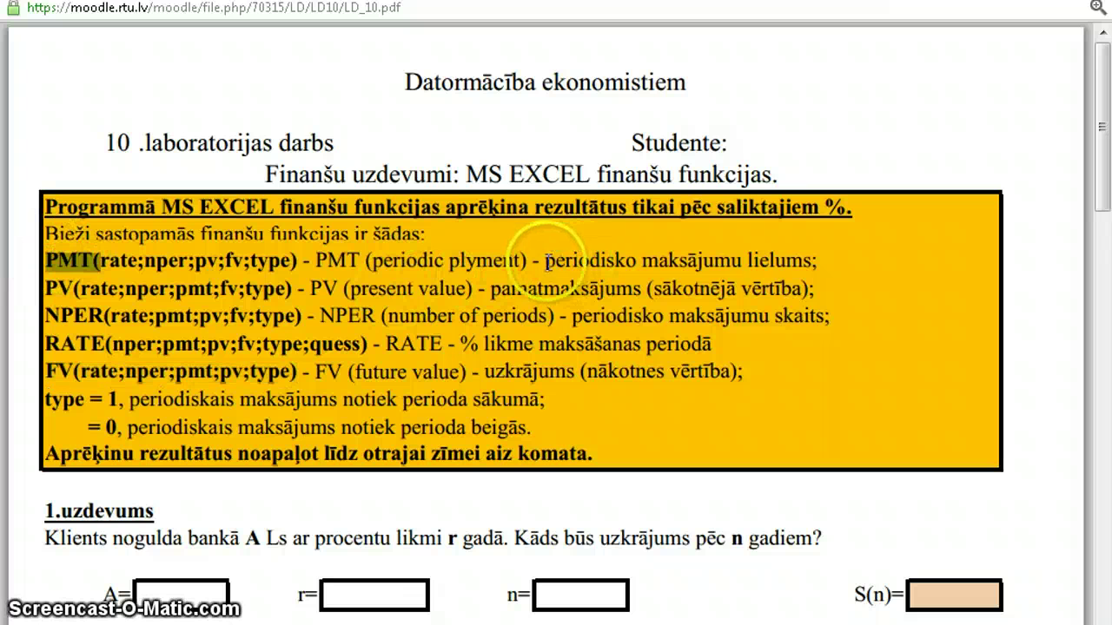
# Step: Highlight the PMT description 'periodisko maksājumu lielums' in the PDF, then return to Excel
pyautogui.moveTo(545, 261); pyautogui.dragTo(816, 260)
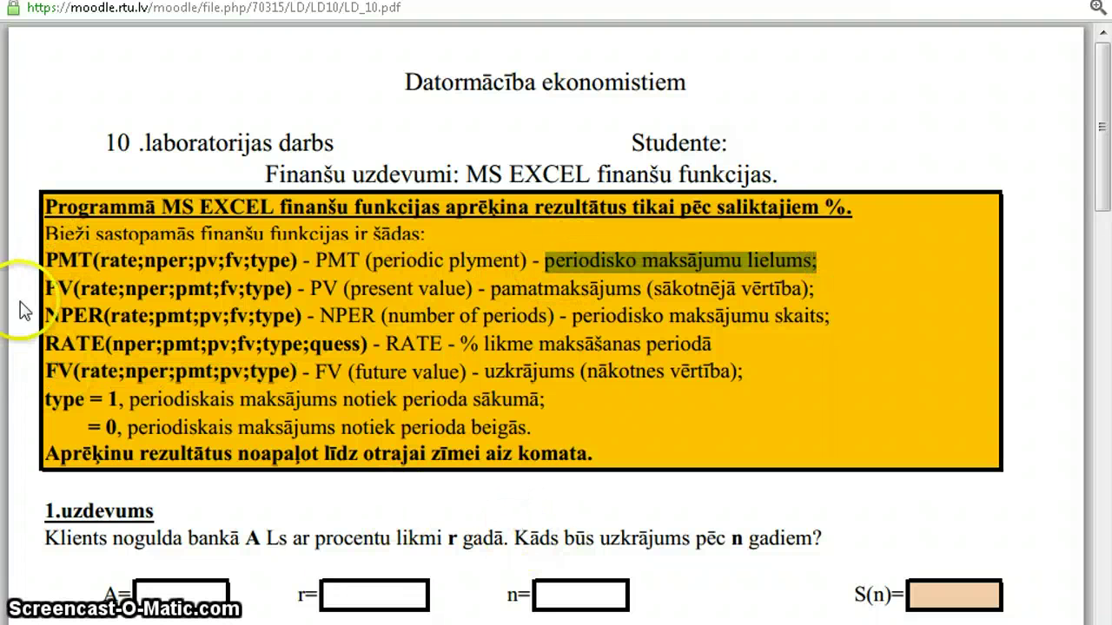
pyautogui.hotkey('alt', 'Tab')
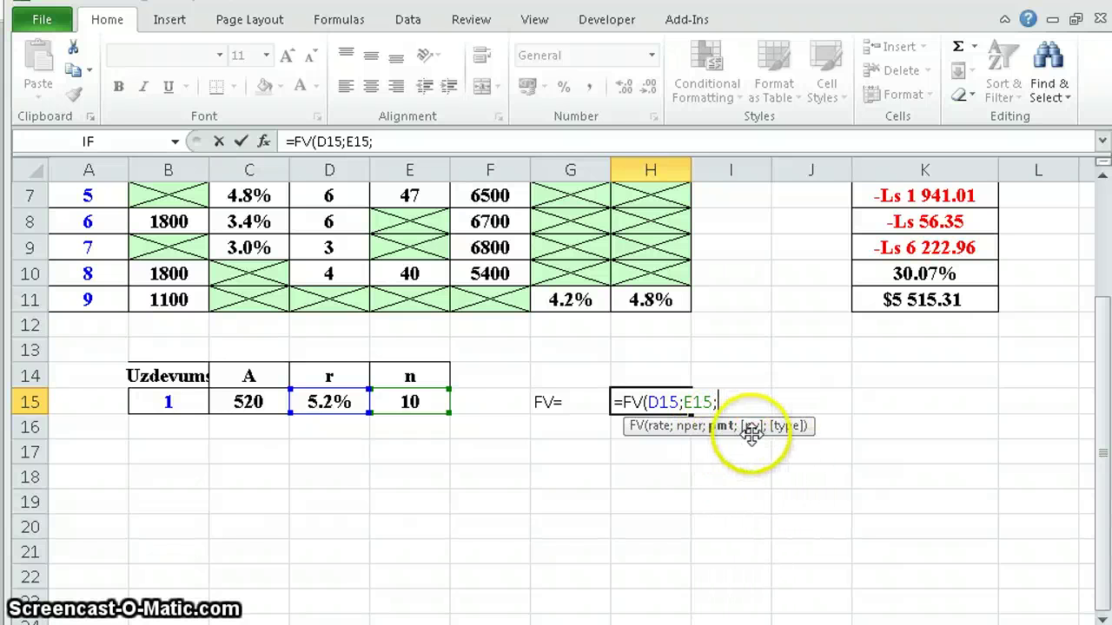
# Step: Finish H15's formula as =FV(D15;E15;;-C15), returning Ls 863.30
pyautogui.click(247, 401)
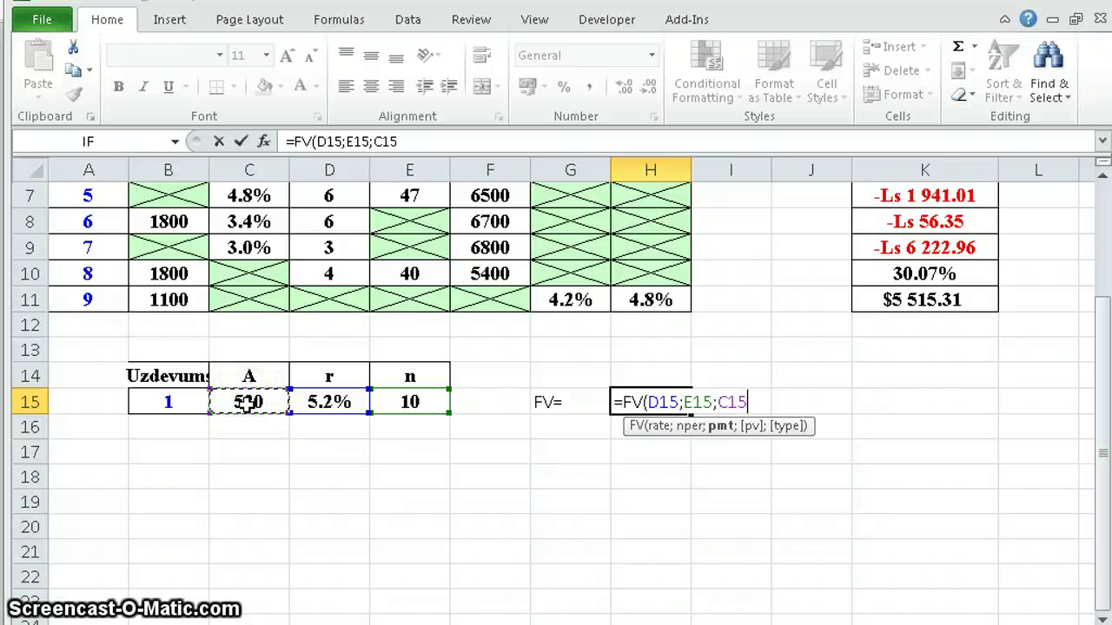
pyautogui.click(717, 401)
pyautogui.write(';-')
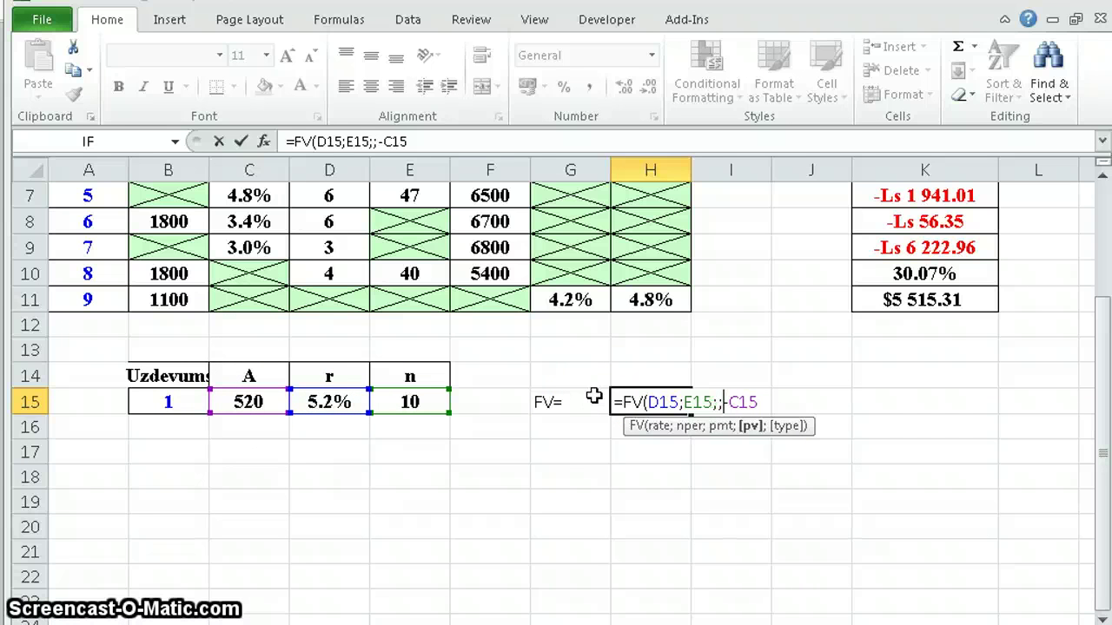
pyautogui.click(725, 403)
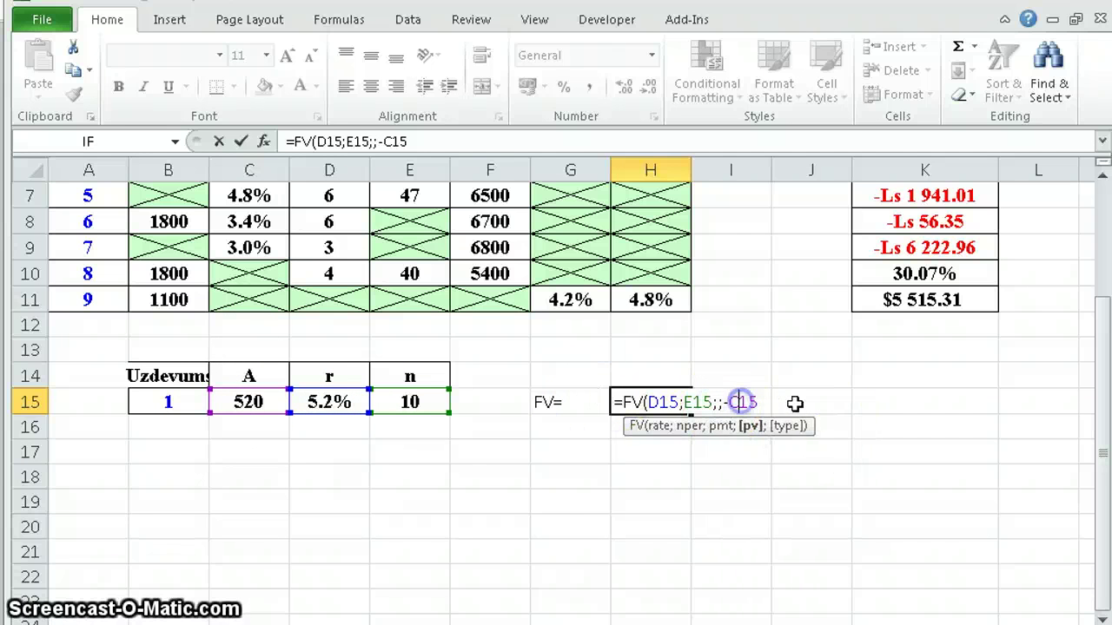
pyautogui.doubleClick(743, 402)
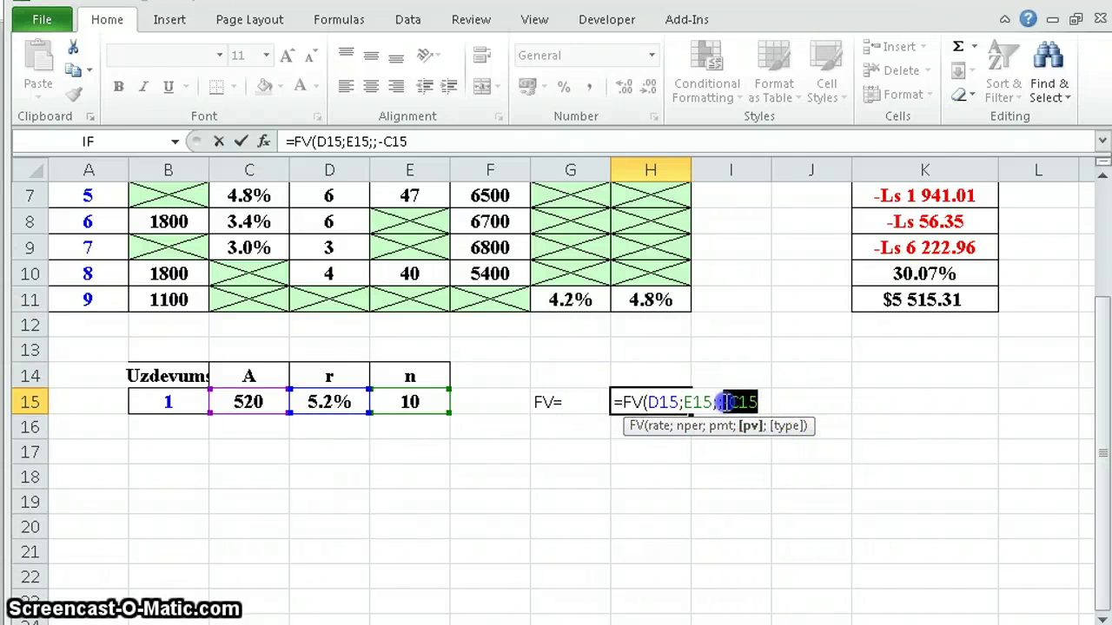
pyautogui.click(252, 401)
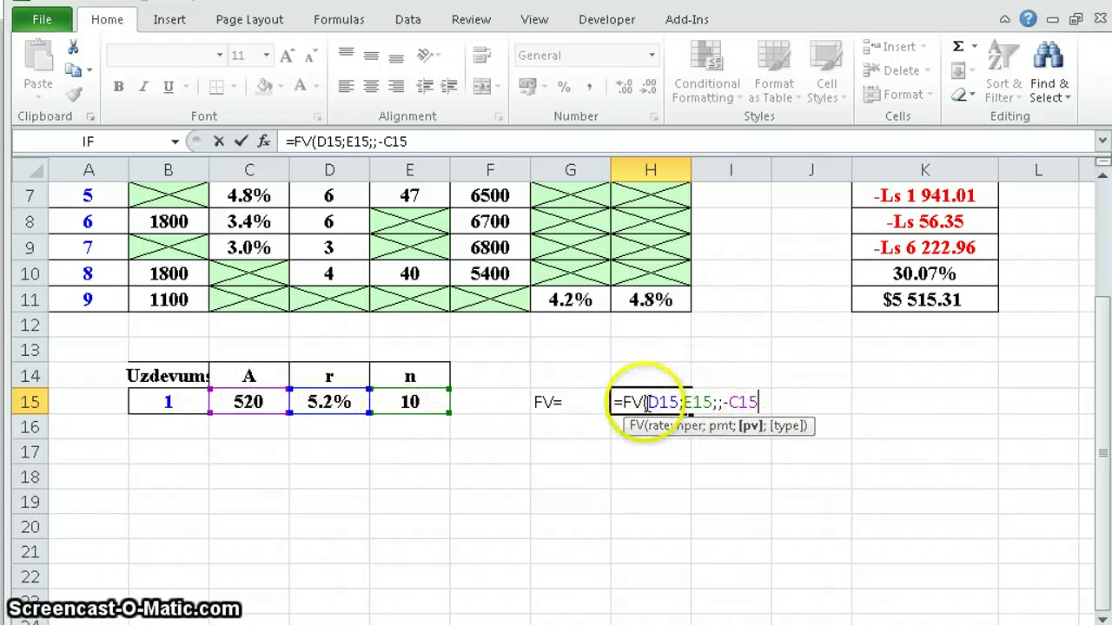
pyautogui.write(')')
pyautogui.press('Return')
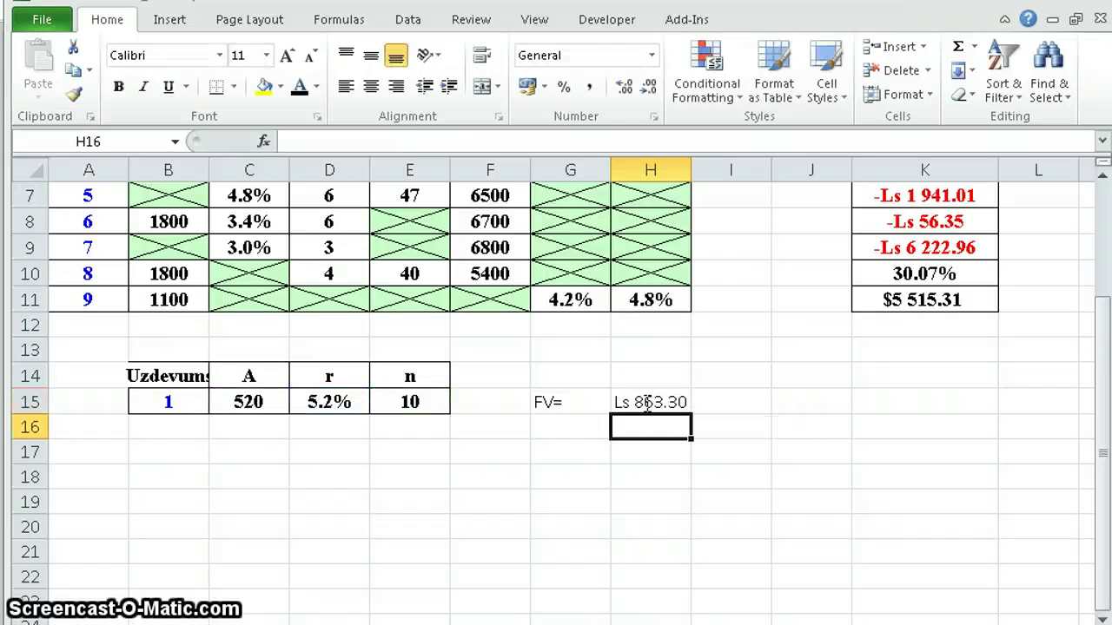
# Step: Paste the K3 control value 863.3 into I15 and widen column I to fit it
pyautogui.click(645, 402)
pyautogui.scroll(2, 926, 474)
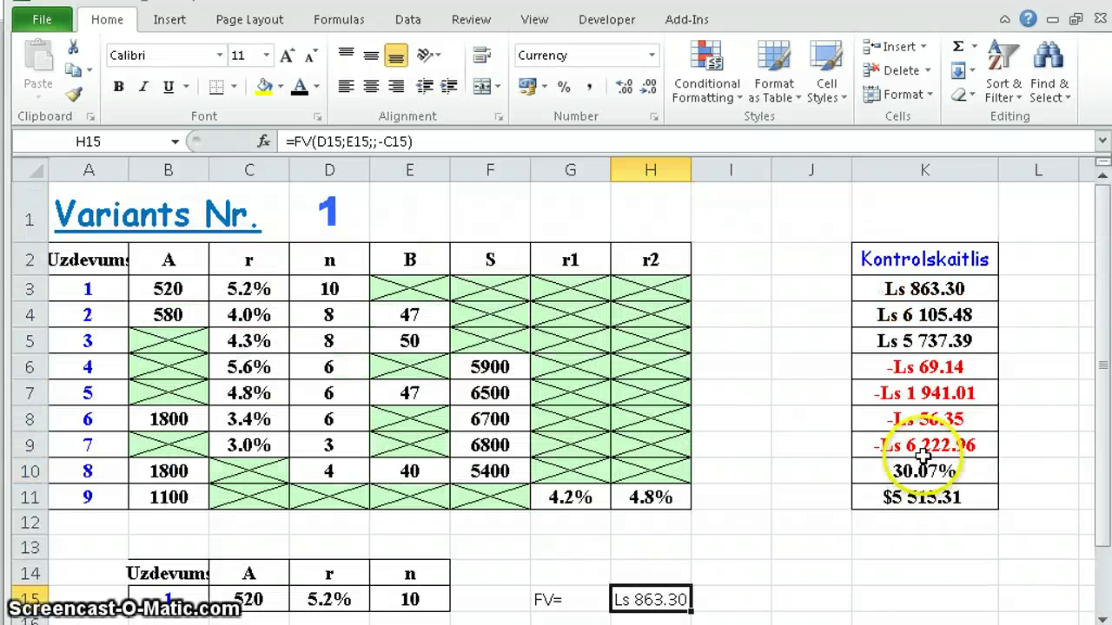
pyautogui.click(902, 287)
pyautogui.scroll(-1, 819, 390)
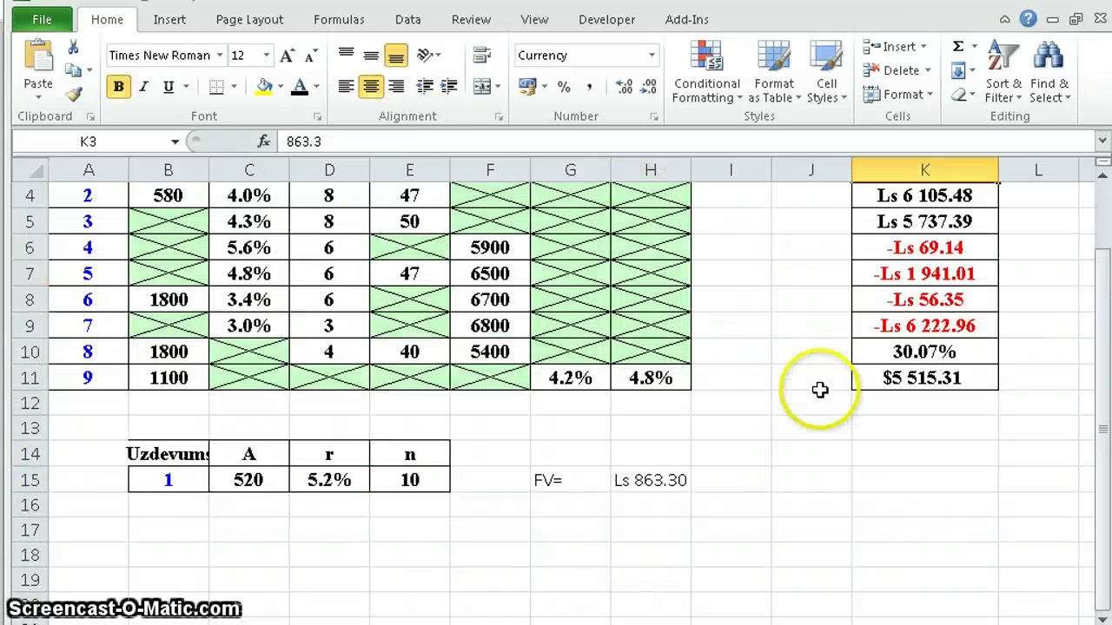
pyautogui.scroll(-1, 749, 404)
pyautogui.click(750, 402)
pyautogui.write('863.3')
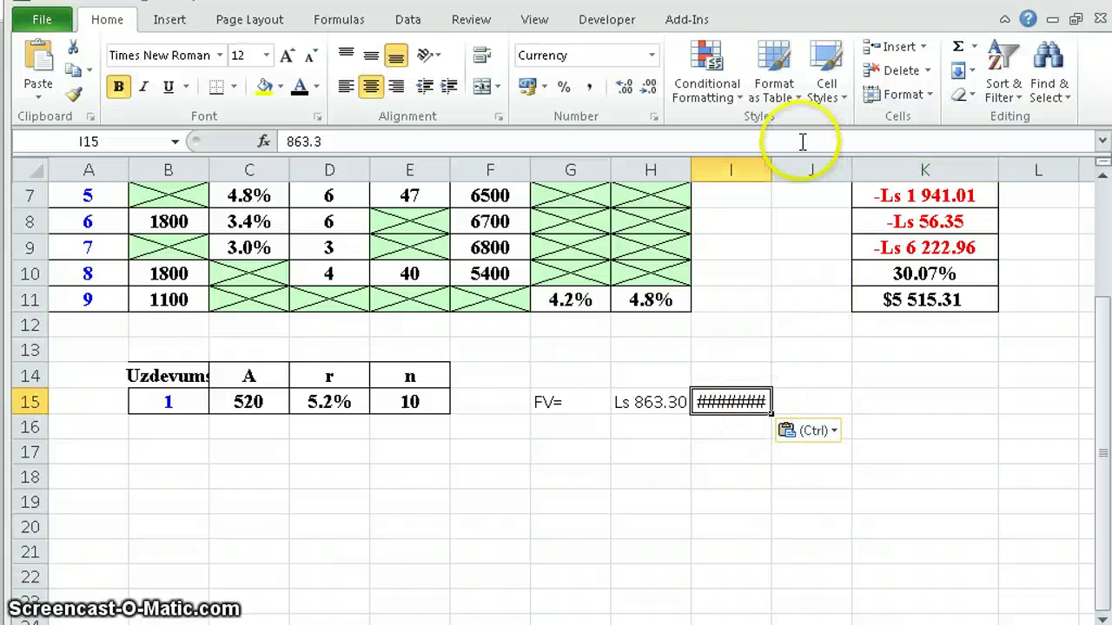
pyautogui.doubleClick(771, 171)
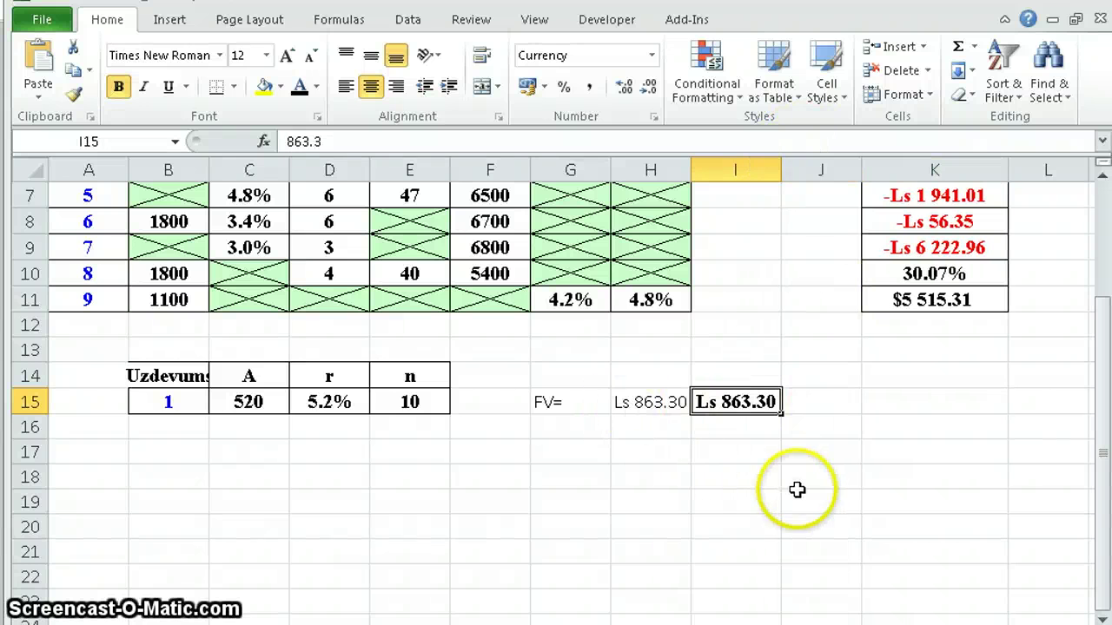
# Step: Enter =FV(D15;E15;;C15) in H16, which returns -Ls 863.30
pyautogui.click(627, 421)
pyautogui.write('=')
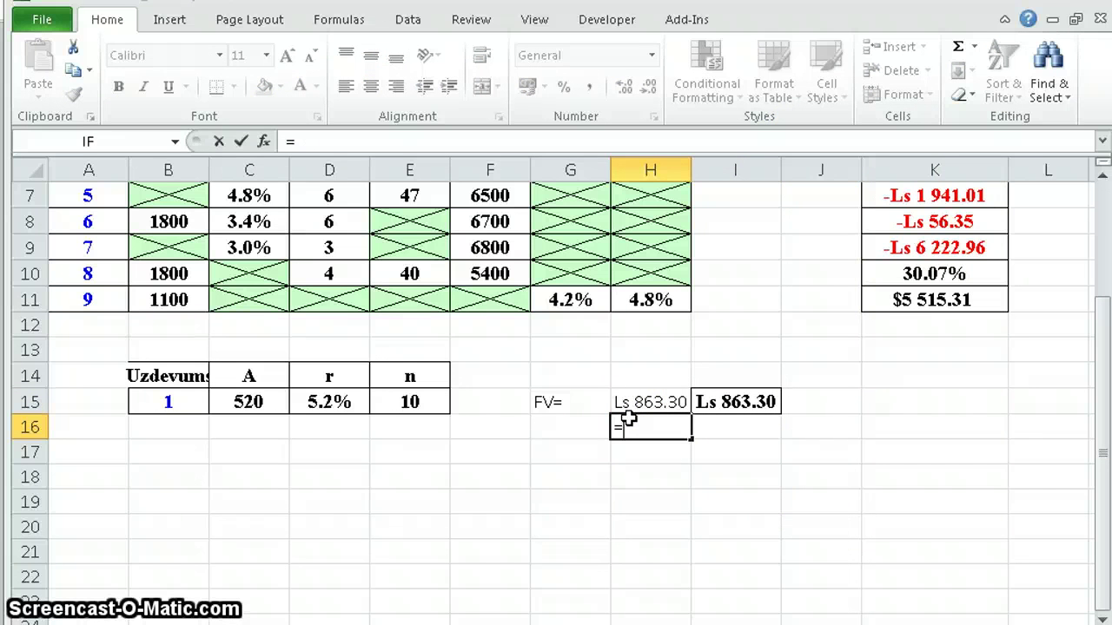
pyautogui.write('fv')
pyautogui.press('Tab')
pyautogui.click(337, 405)
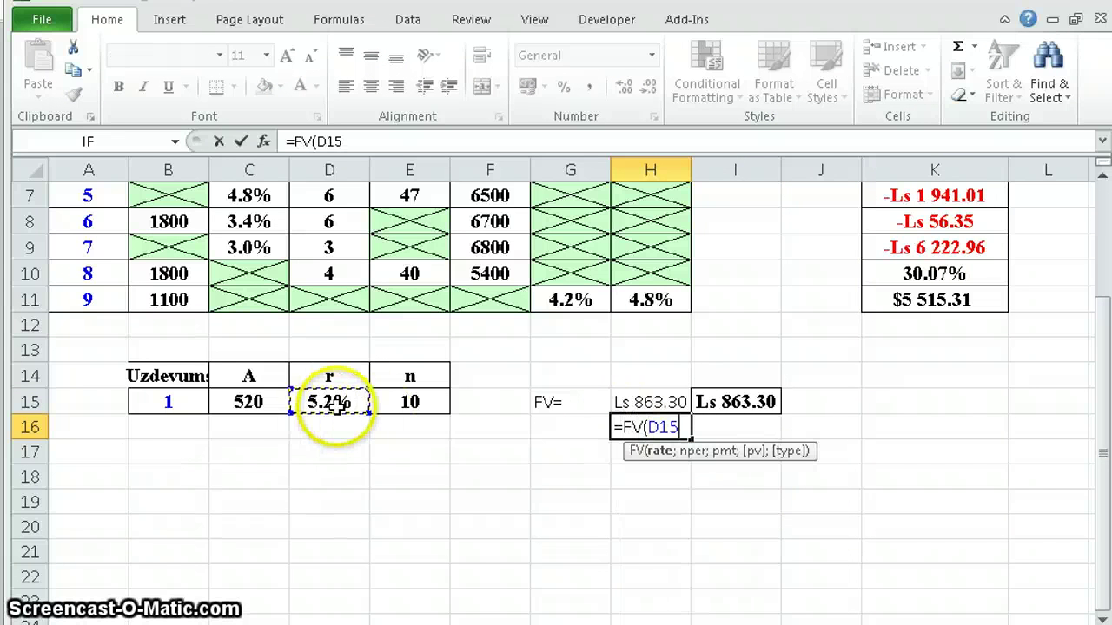
pyautogui.click(423, 409)
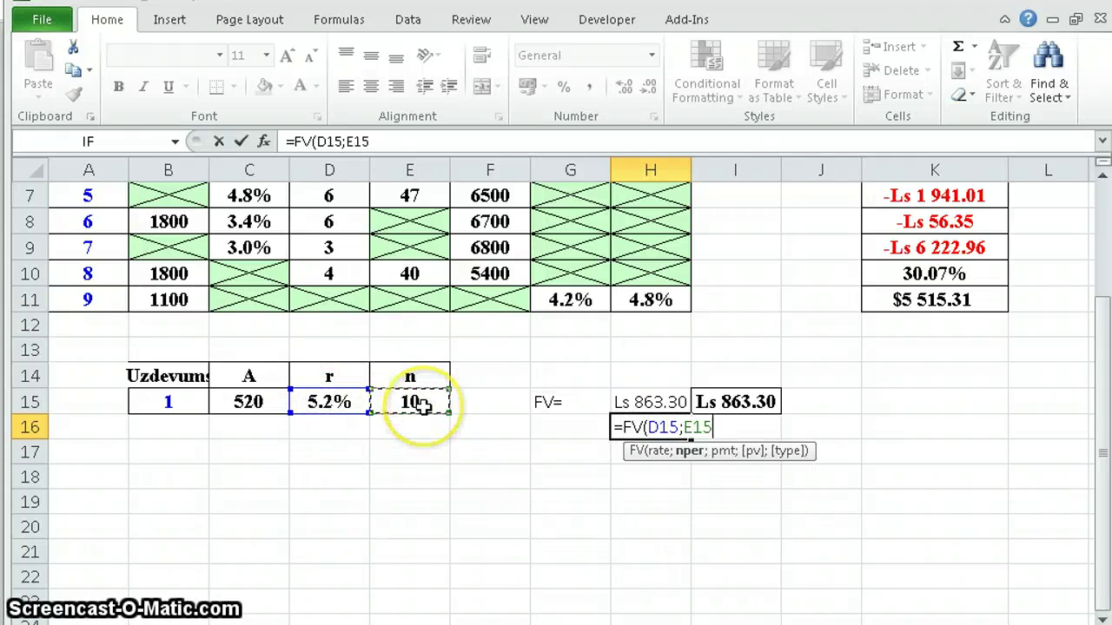
pyautogui.click(273, 402)
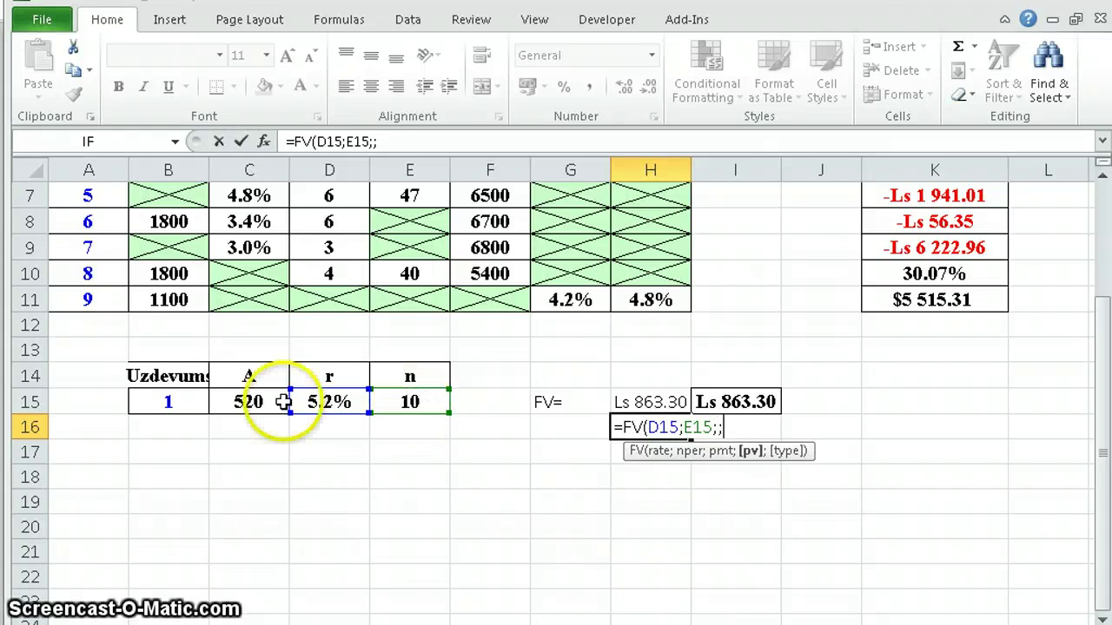
pyautogui.write(')')
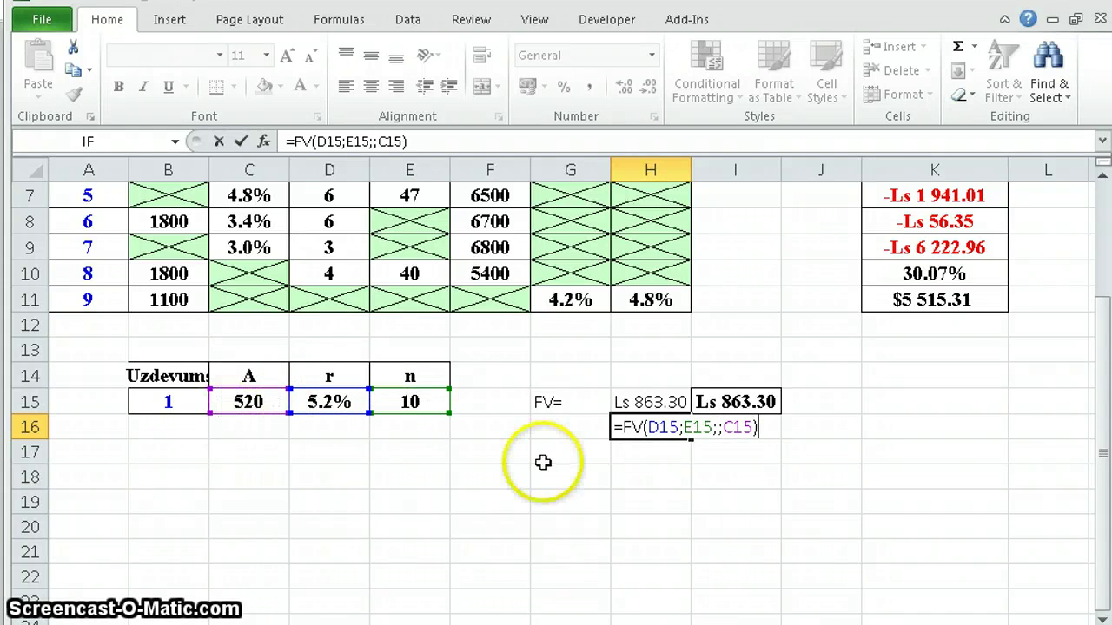
pyautogui.click(555, 459)
pyautogui.press('Return')
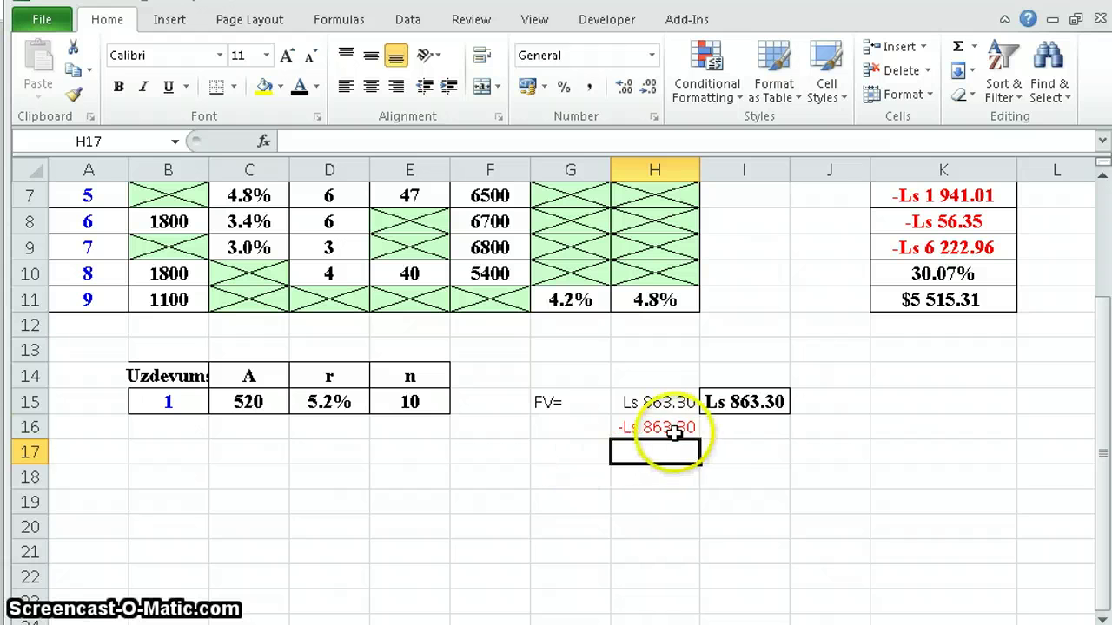
# Step: Compare H16's result with H15 and review H16's present value argument
pyautogui.click(625, 429)
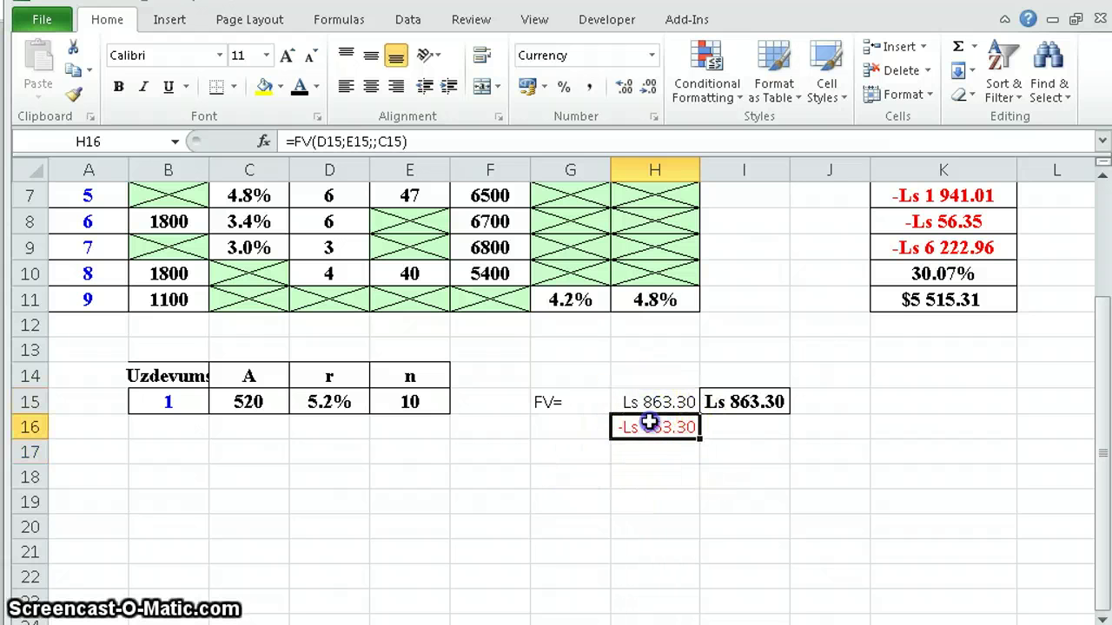
pyautogui.click(650, 402)
pyautogui.click(651, 427)
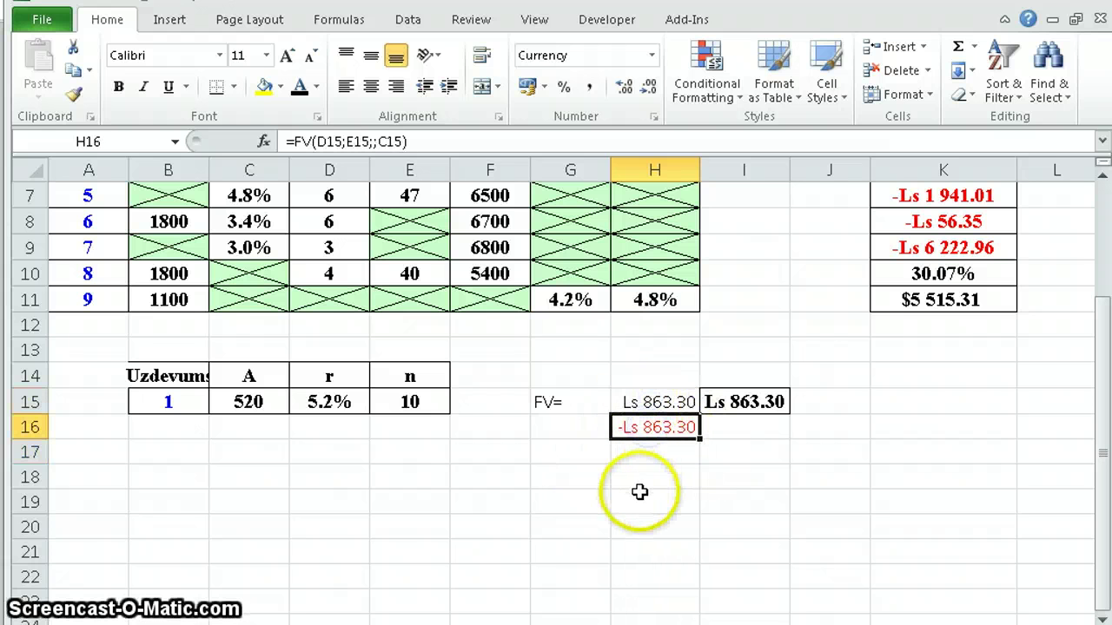
pyautogui.doubleClick(650, 427)
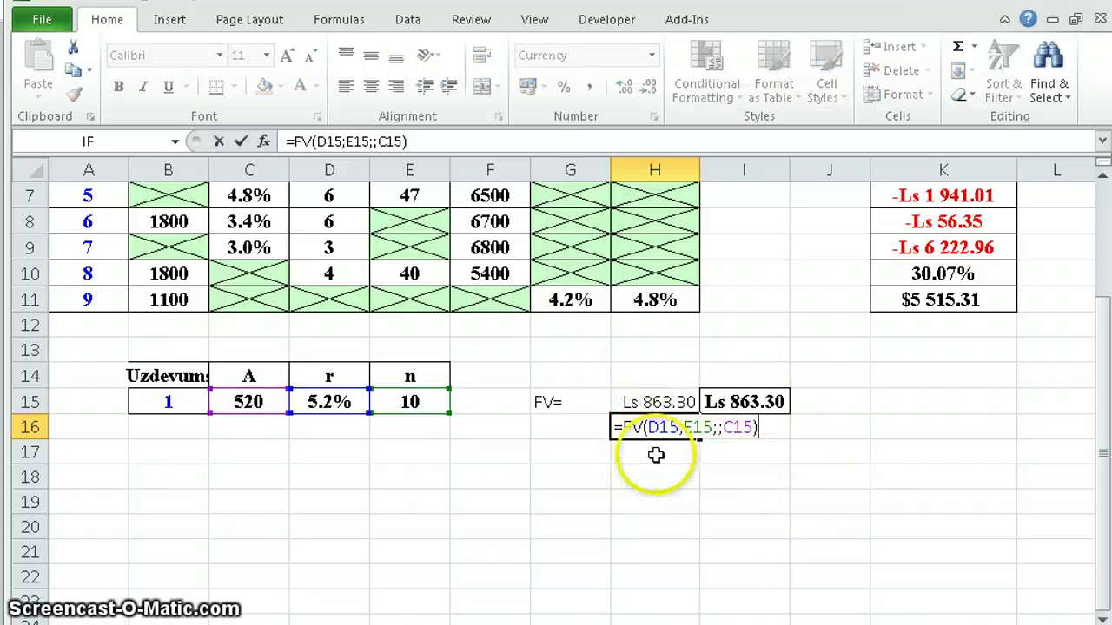
pyautogui.click(751, 429)
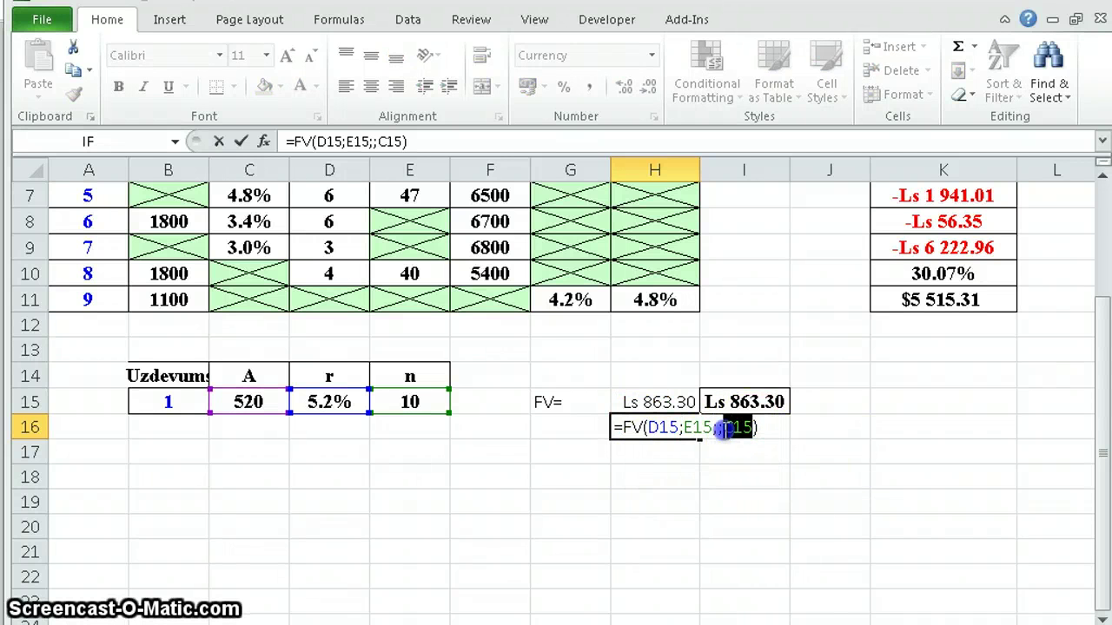
pyautogui.click(649, 437)
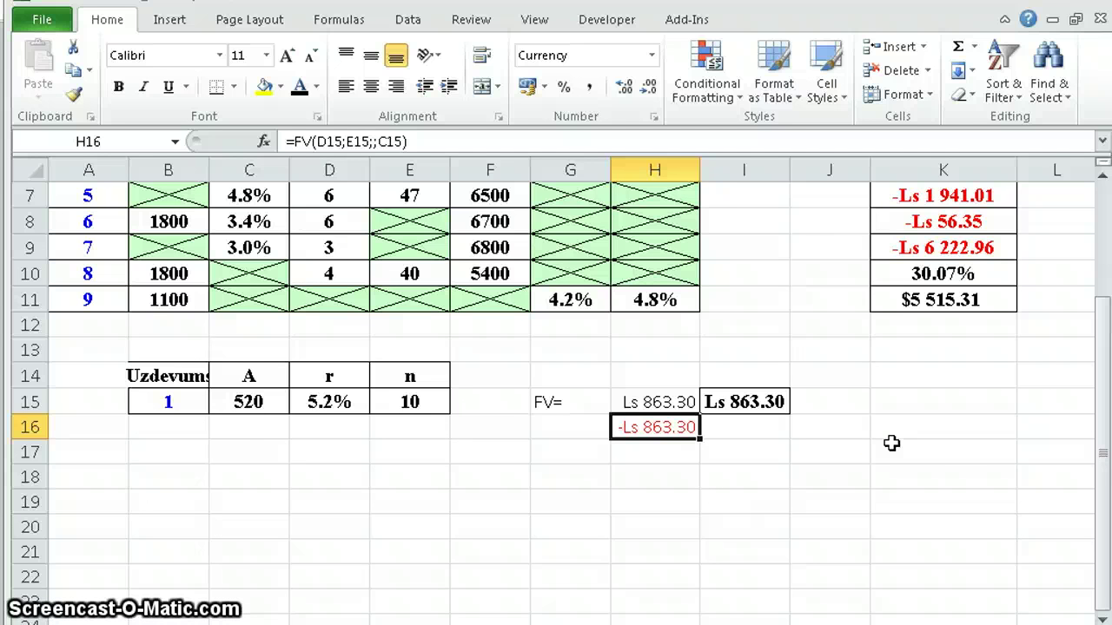
# Step: Copy the header row with tasks 1 and 2 and paste it starting at B17
pyautogui.scroll(2, 521, 450)
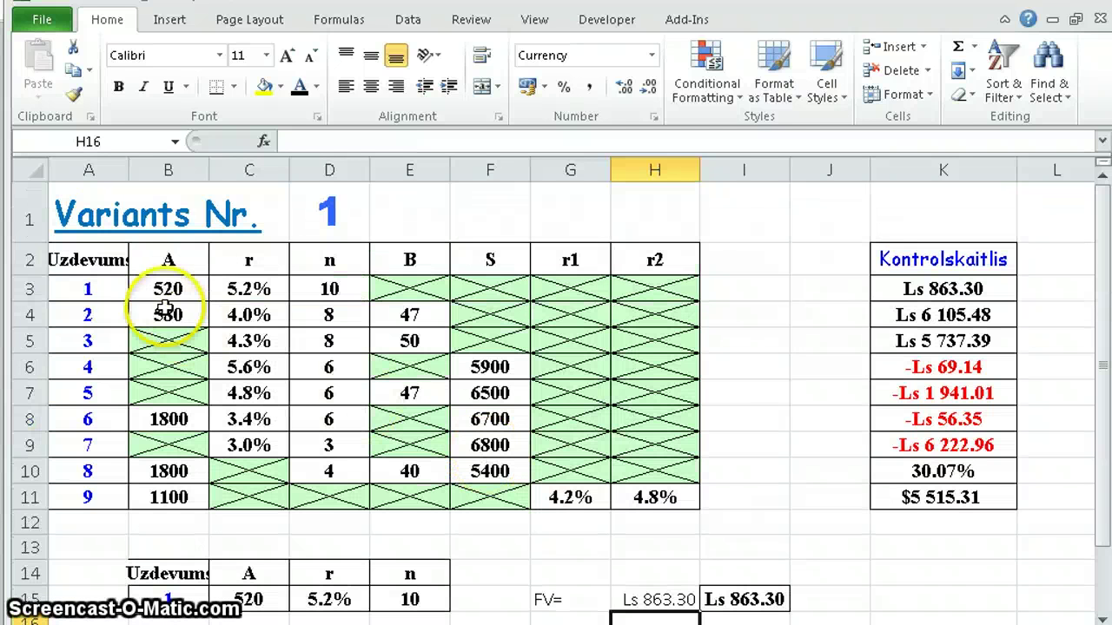
pyautogui.moveTo(66, 260); pyautogui.dragTo(397, 315)
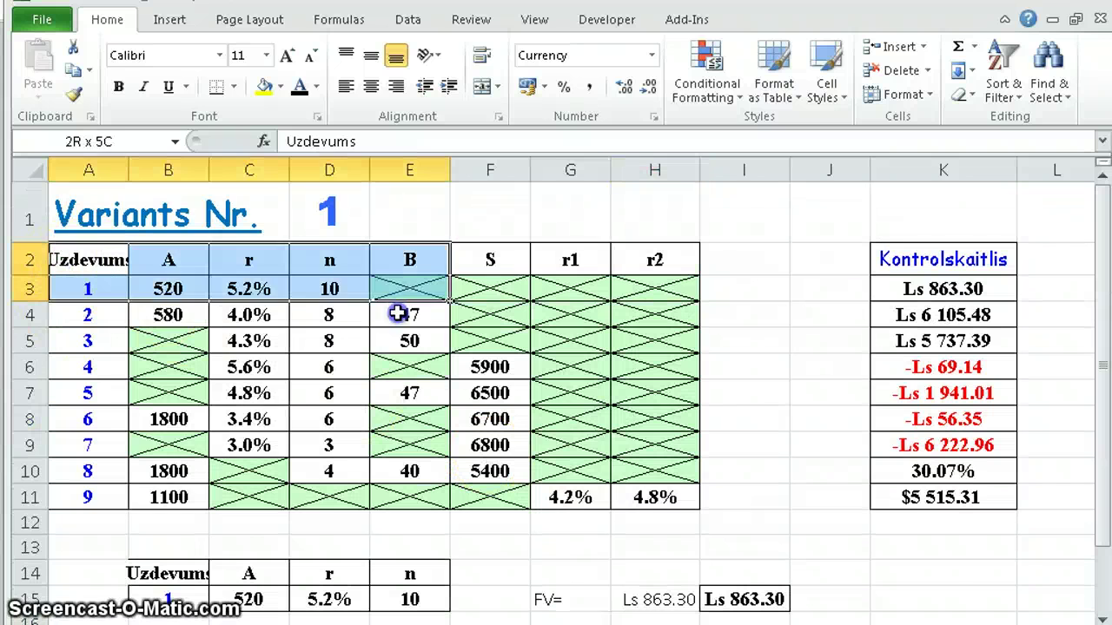
pyautogui.scroll(-4, 396, 318)
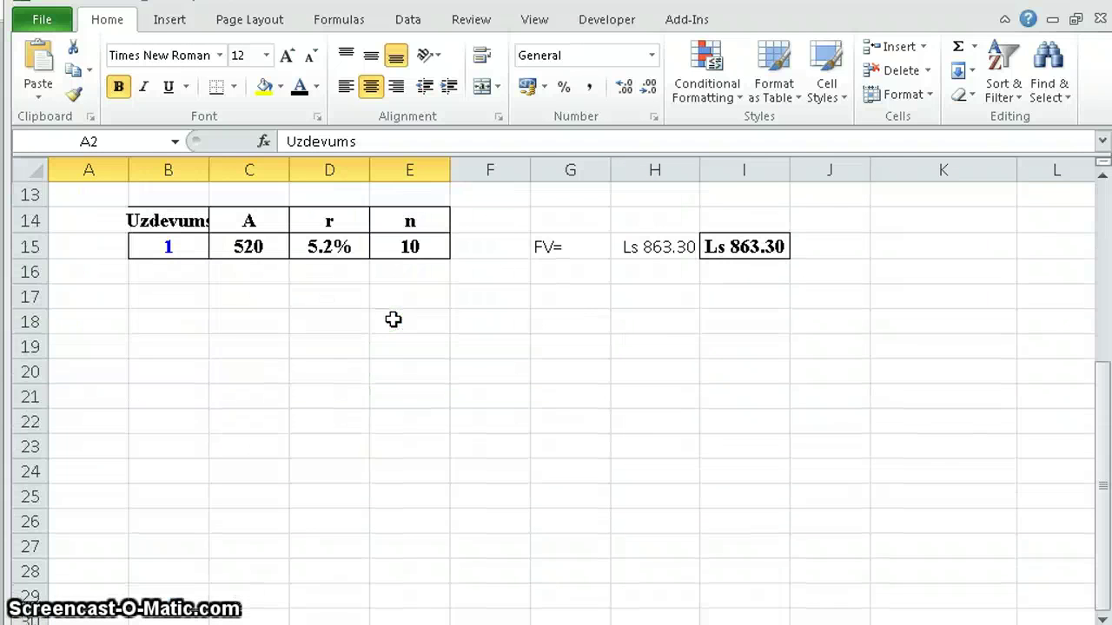
pyautogui.rightClick(138, 297)
pyautogui.click(196, 391)
# Step: Delete the duplicate task 1 row, leaving task 2's inputs A 580, r 4.0%, n 8, B 47
pyautogui.click(30, 323)
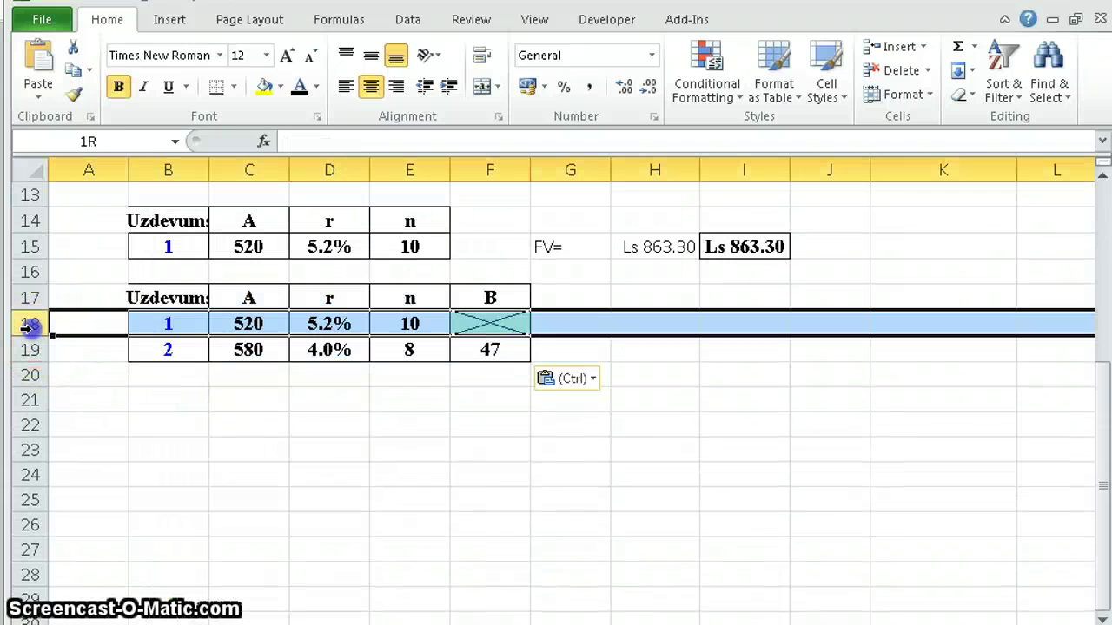
pyautogui.rightClick(29, 323)
pyautogui.click(92, 494)
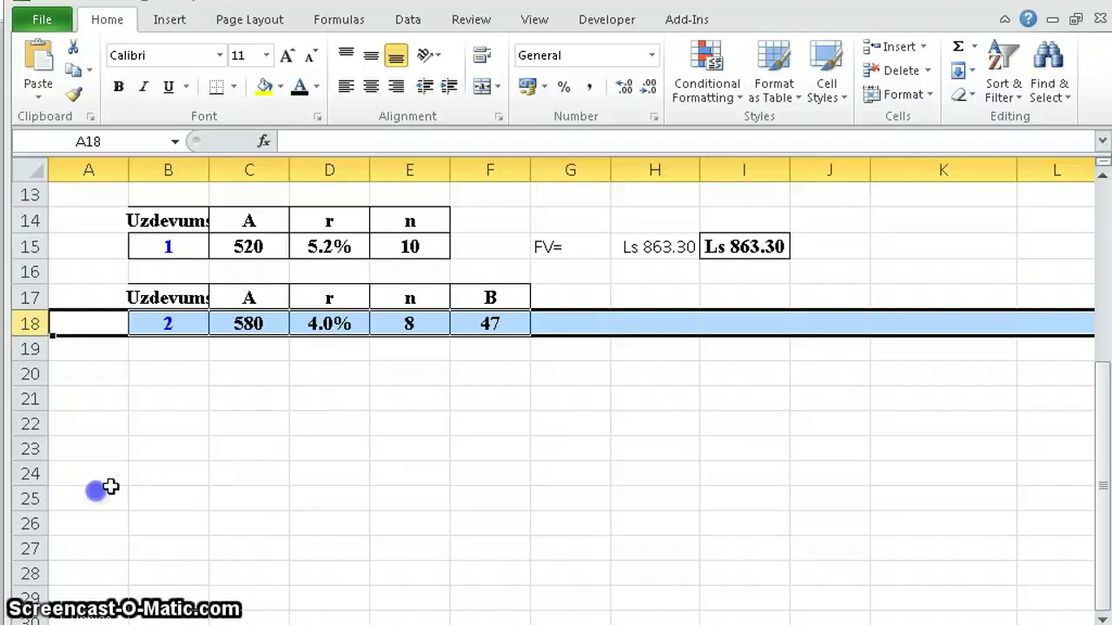
pyautogui.click(248, 423)
pyautogui.hotkey('alt', 'Tab')
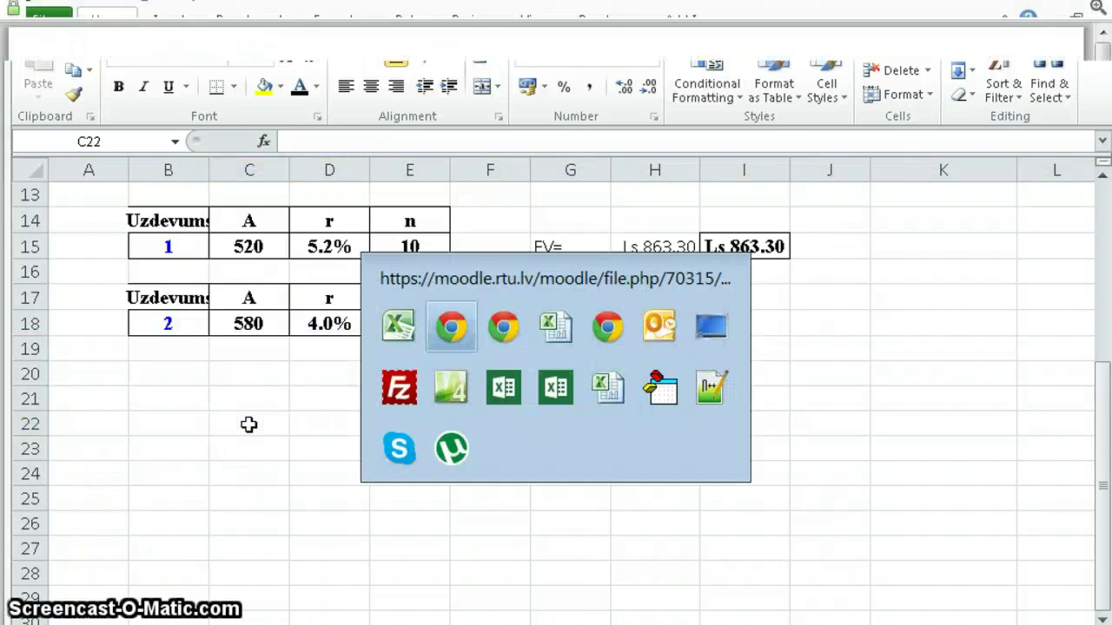
pyautogui.scroll(-3, 336, 446)
pyautogui.scroll(-1, 86, 343)
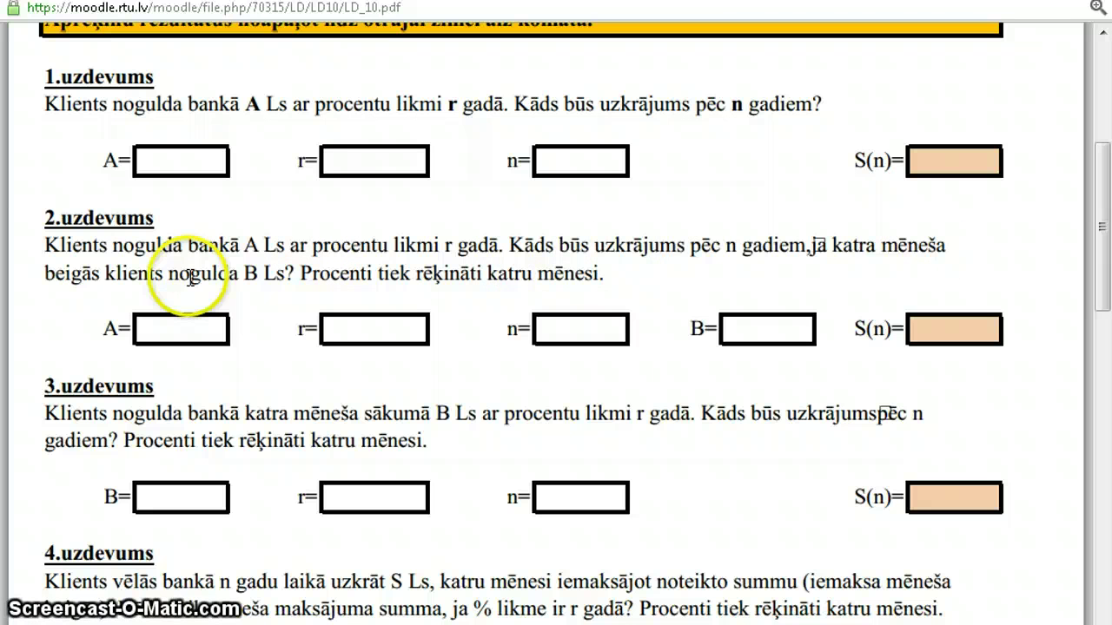
pyautogui.moveTo(167, 274); pyautogui.dragTo(478, 274)
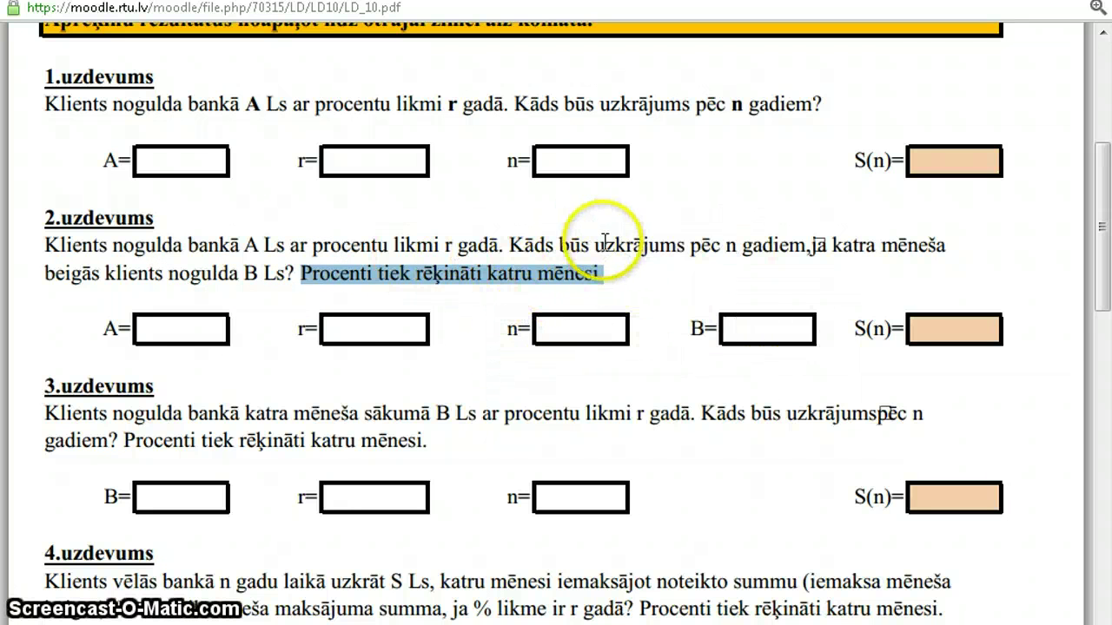
pyautogui.click(647, 245)
pyautogui.doubleClick(647, 245)
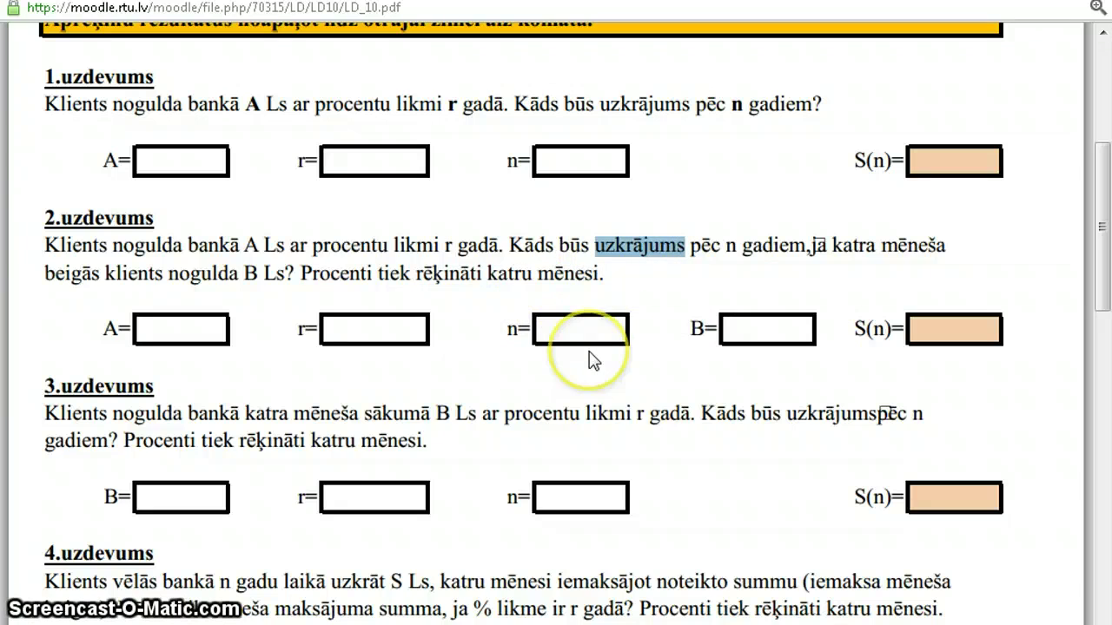
pyautogui.hotkey('alt', 'Tab')
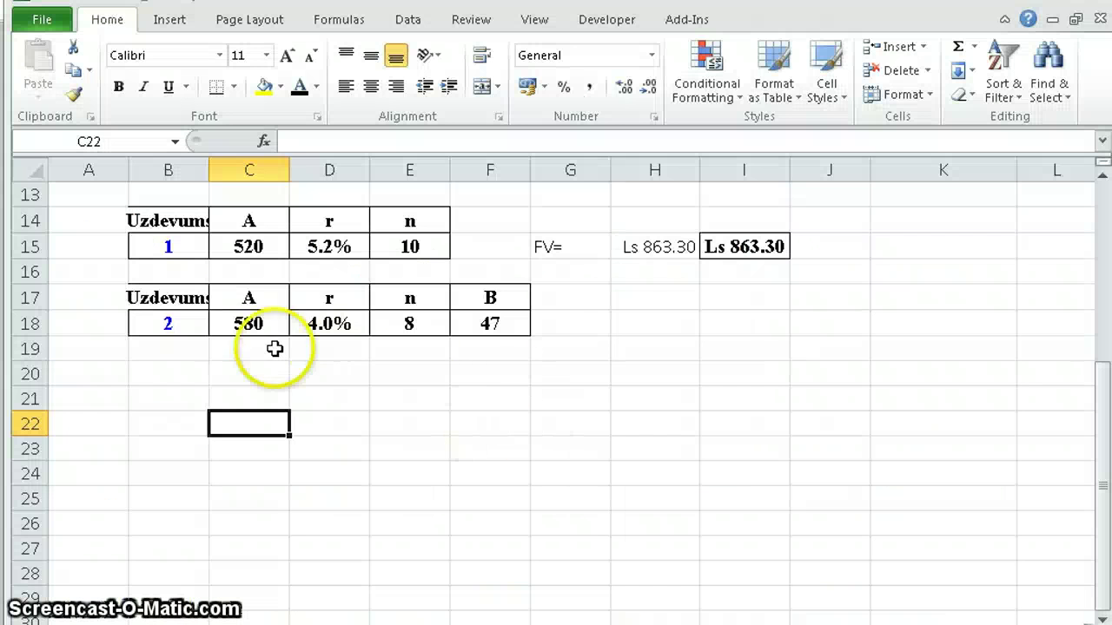
# Step: Label G20 'FV=' and draft =FV(D18;E18;-F18;-C18) in H20
pyautogui.click(566, 374)
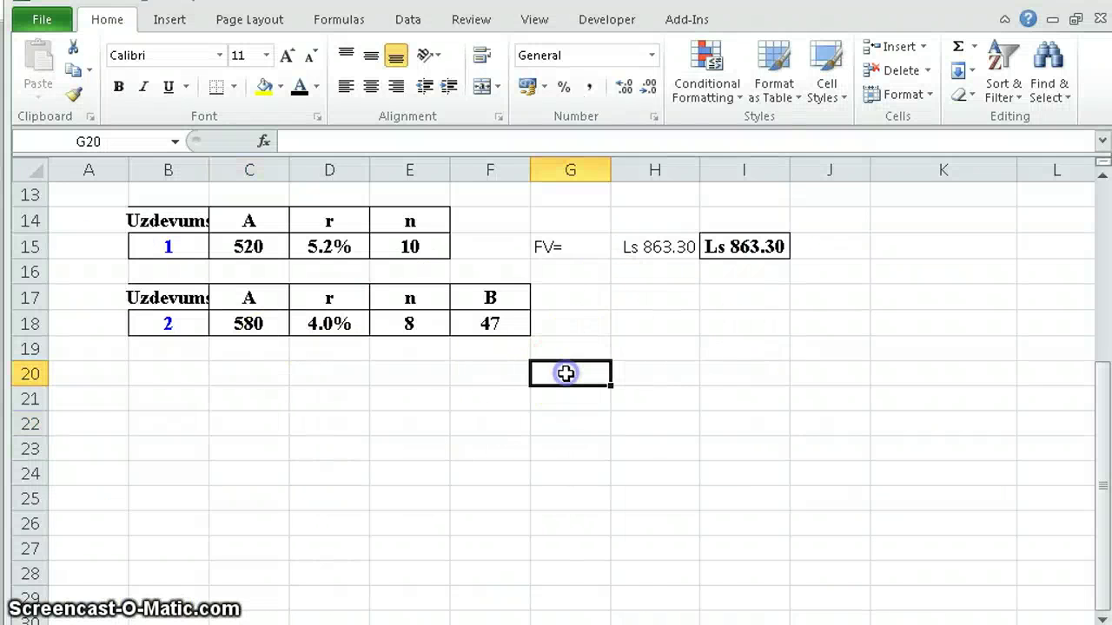
pyautogui.write('FV=')
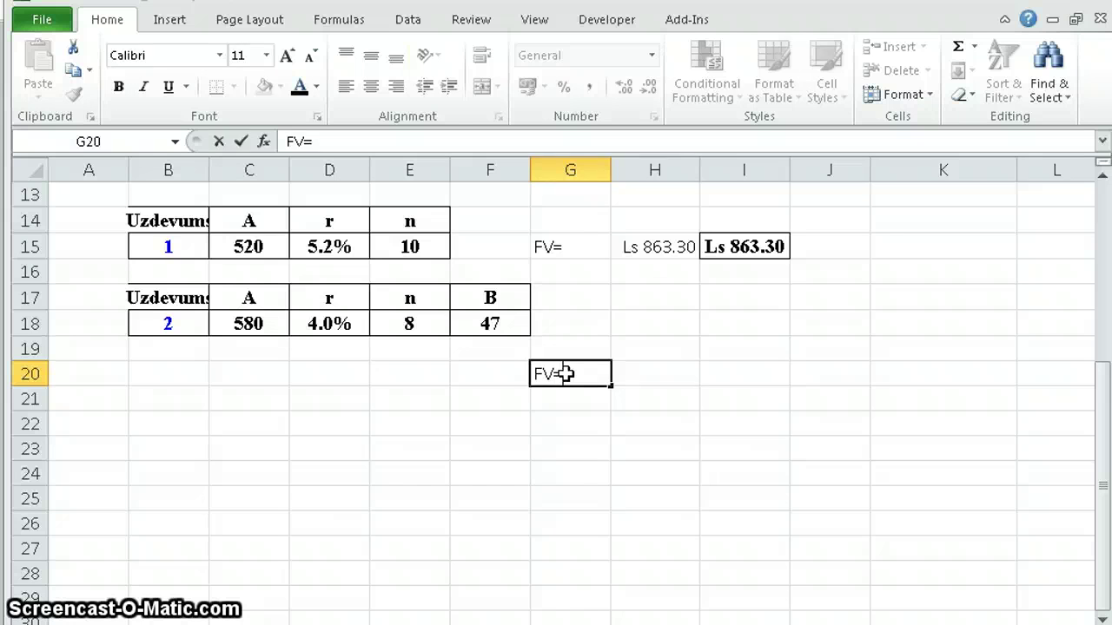
pyautogui.press('Tab')
pyautogui.write('=FV')
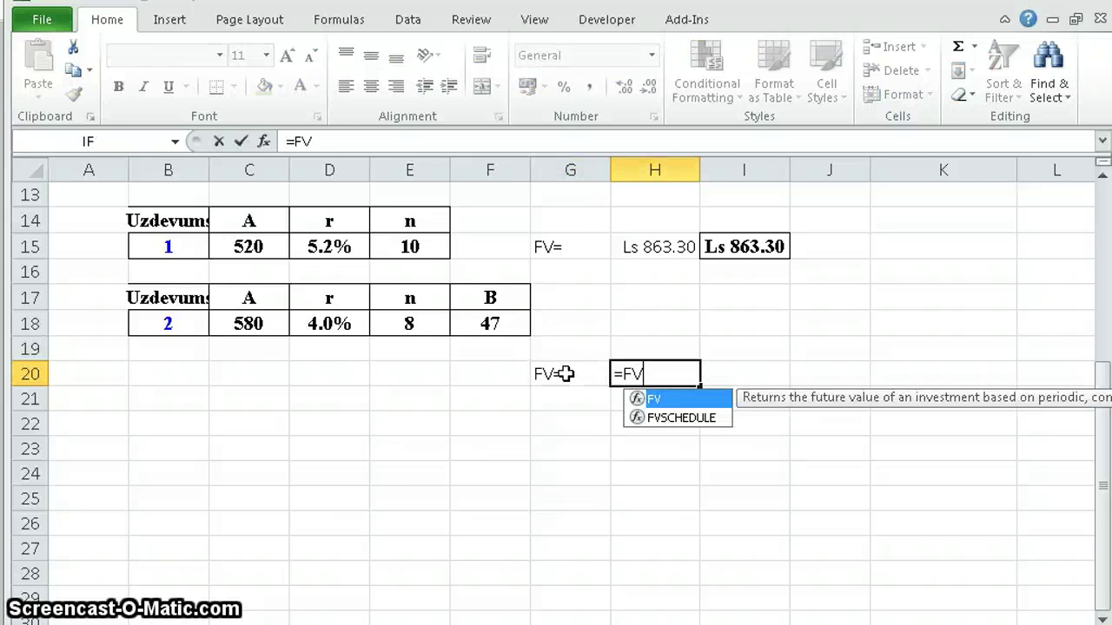
pyautogui.write('(')
pyautogui.click(331, 324)
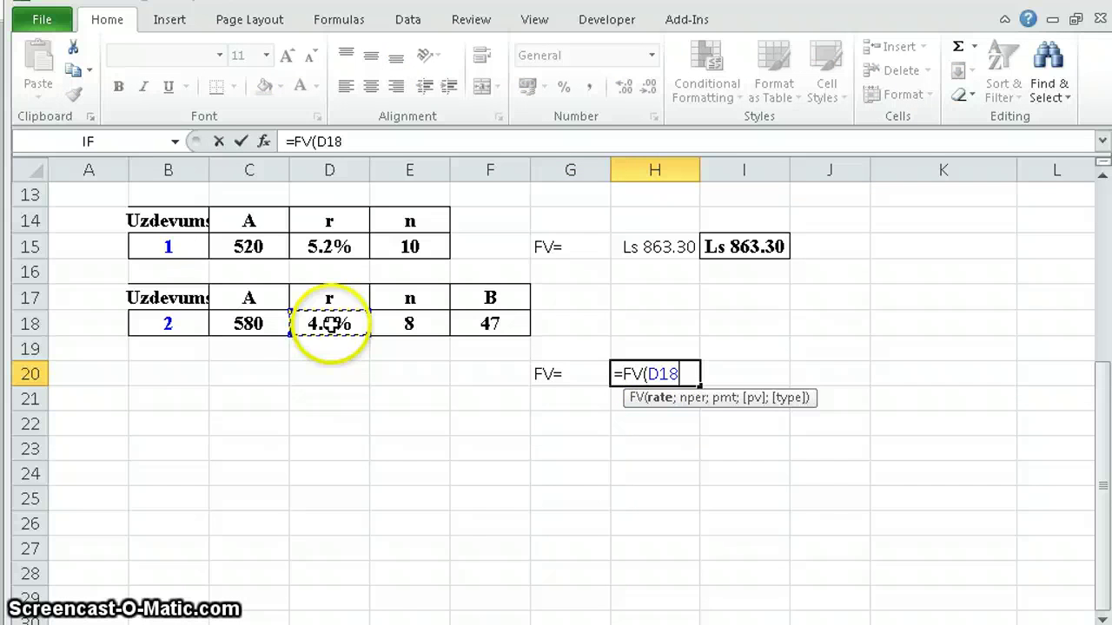
pyautogui.write(';')
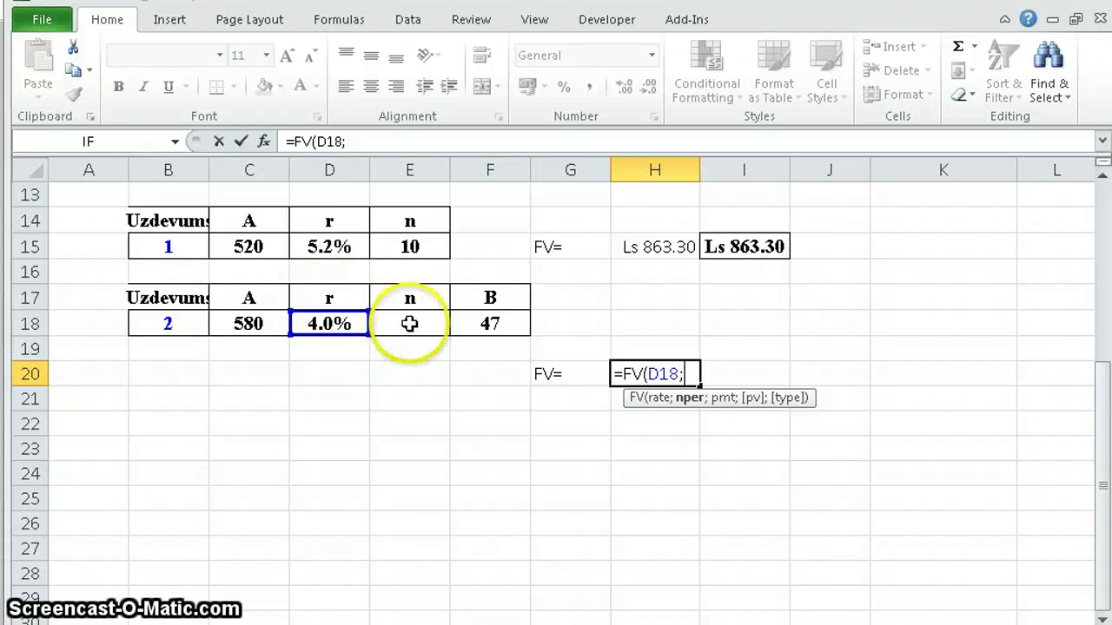
pyautogui.click(412, 323)
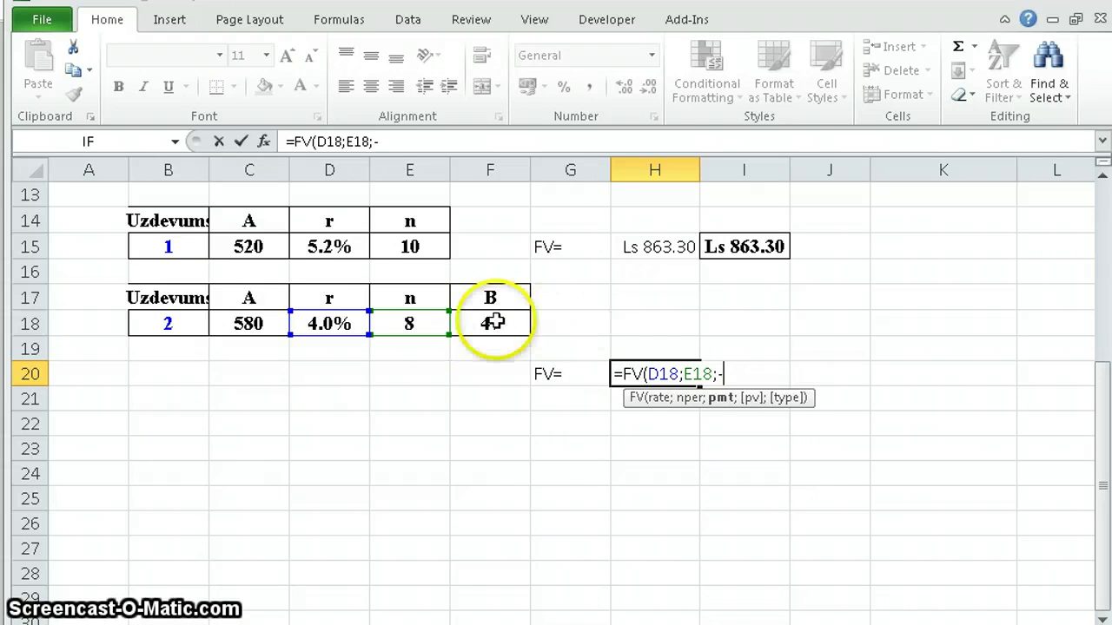
pyautogui.click(491, 322)
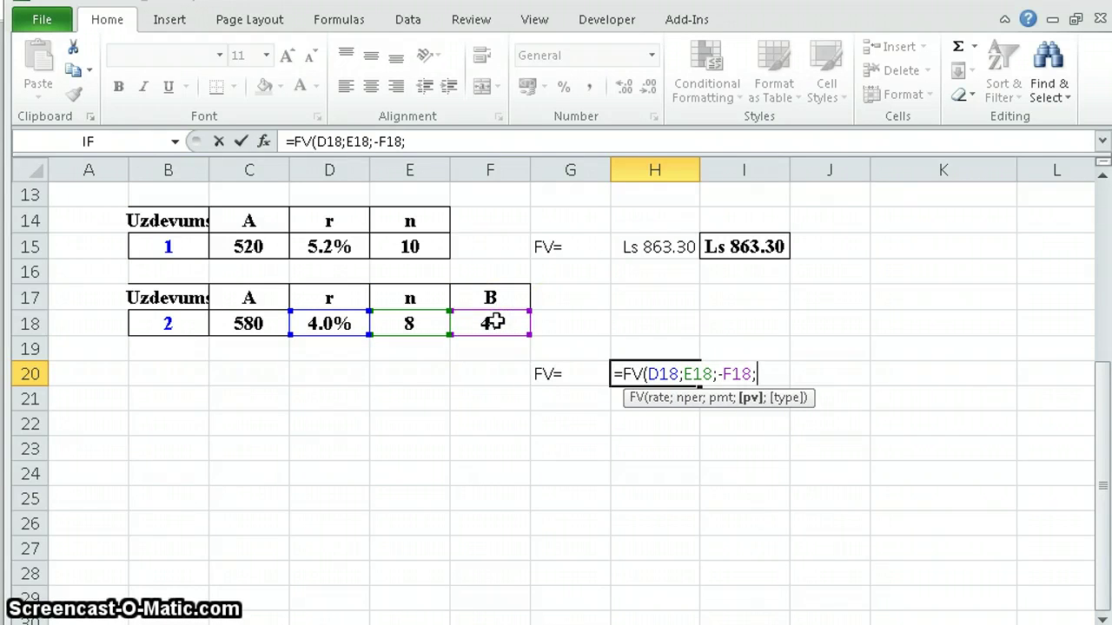
pyautogui.click(261, 323)
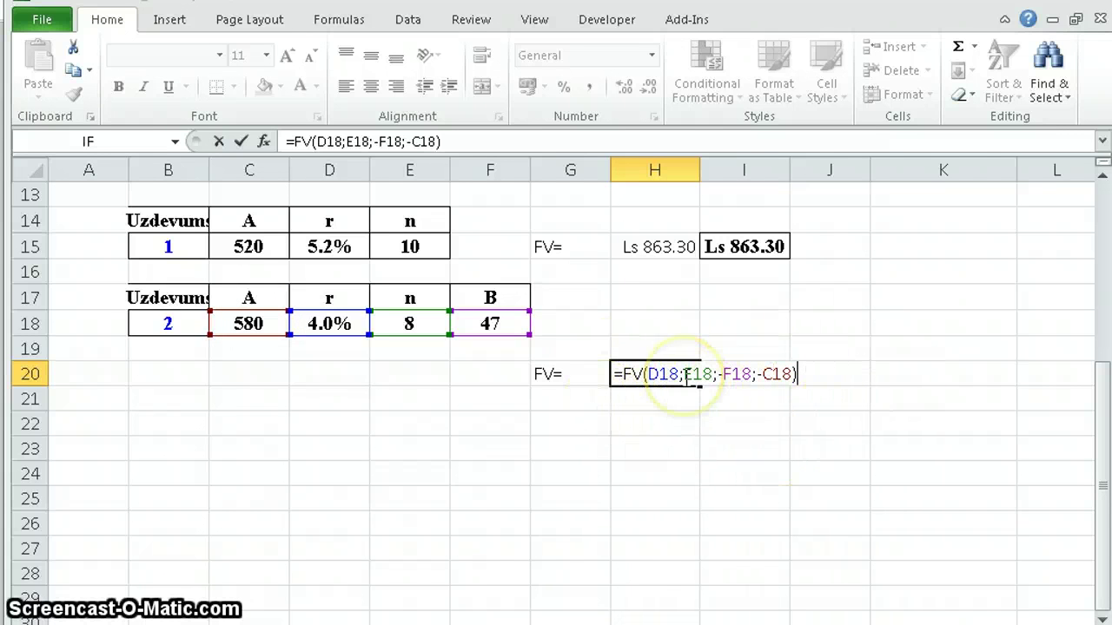
pyautogui.hotkey('alt', 'Tab')
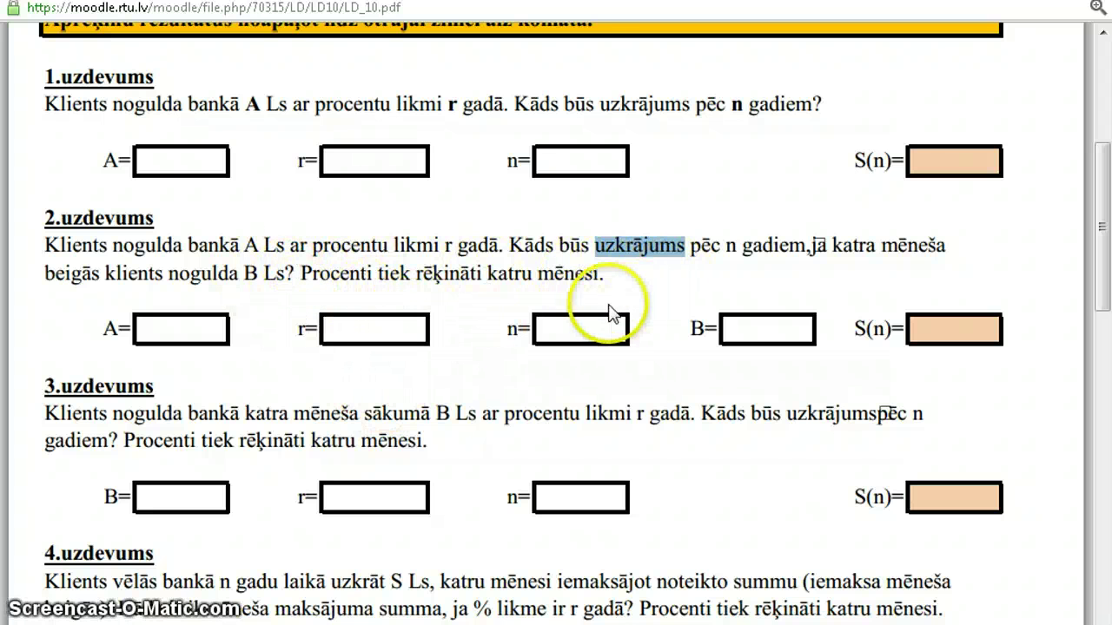
# Step: Back in Excel, select the whole draft formula text in H20
pyautogui.hotkey('alt', 'Tab')
pyautogui.moveTo(615, 373); pyautogui.dragTo(800, 373)
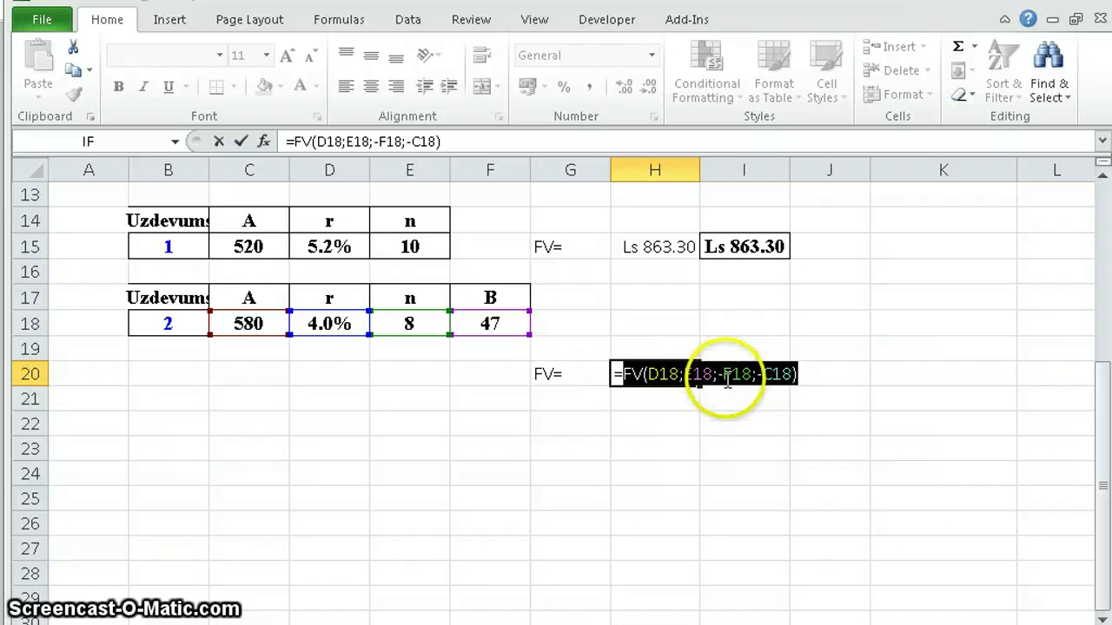
# Step: Edit H20 to =FV(D18/12;E18*12;-F18;-C18) for monthly terms and confirm it
pyautogui.click(684, 374)
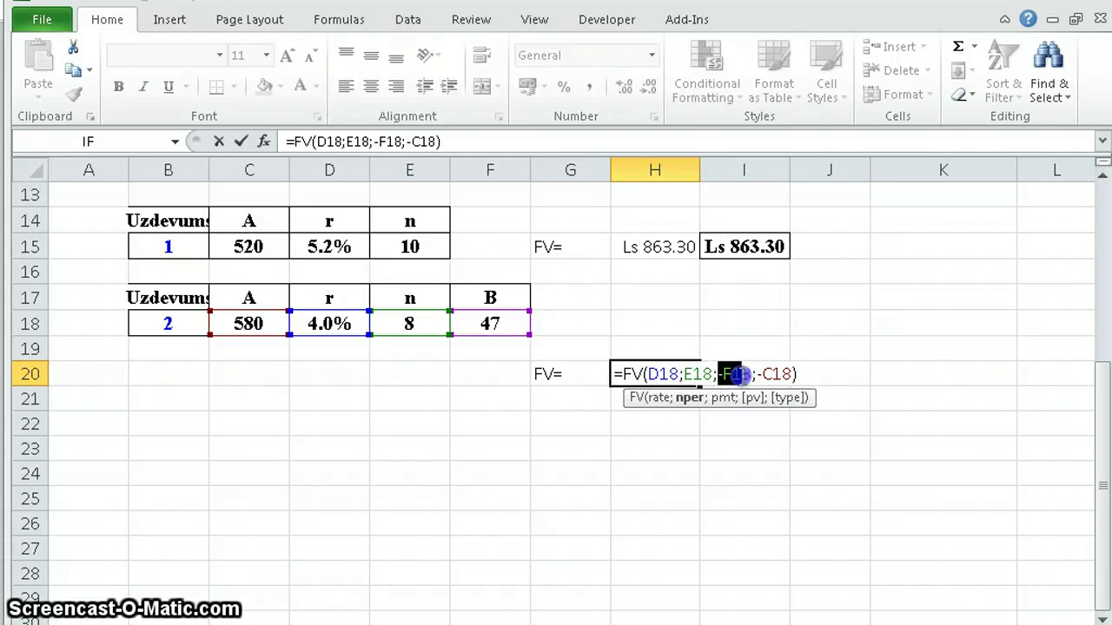
pyautogui.moveTo(719, 374); pyautogui.dragTo(750, 375)
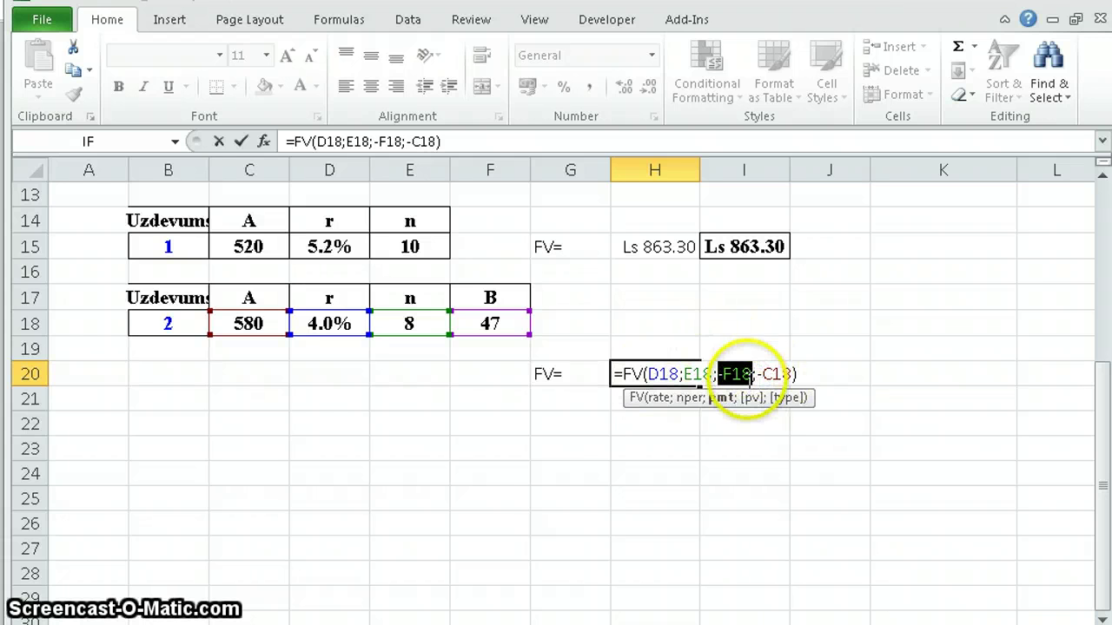
pyautogui.click(678, 374)
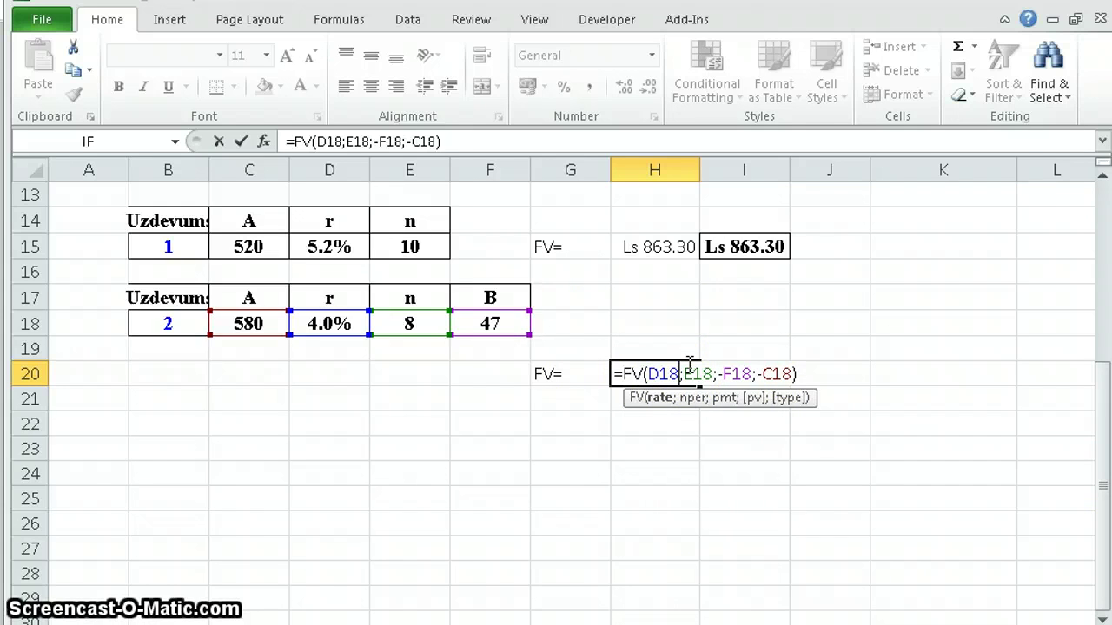
pyautogui.write('/12')
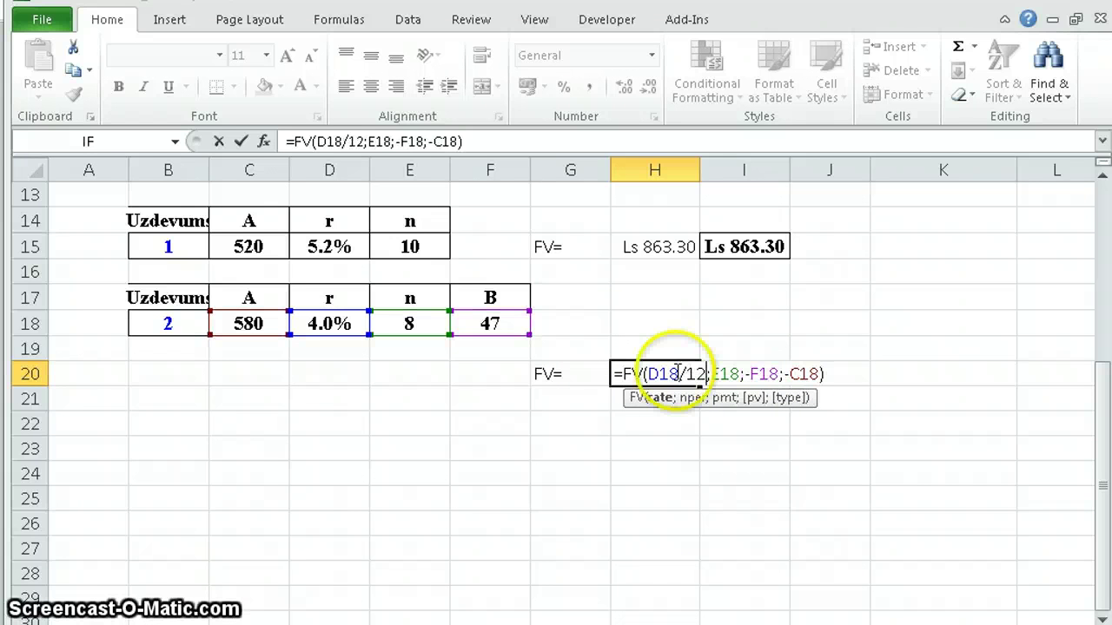
pyautogui.click(733, 374)
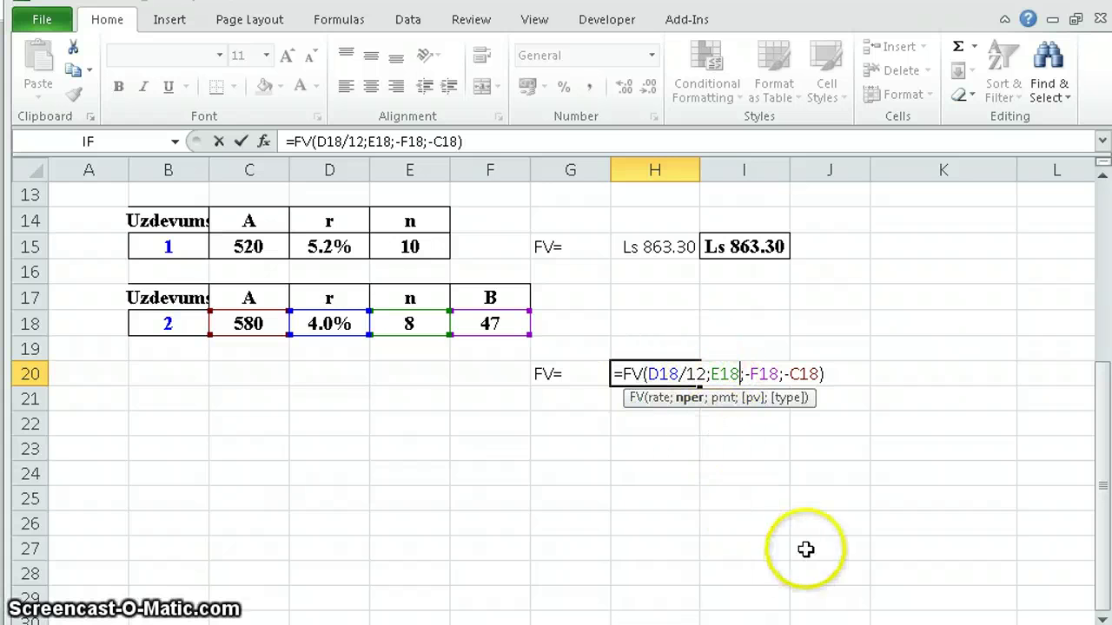
pyautogui.write('*12')
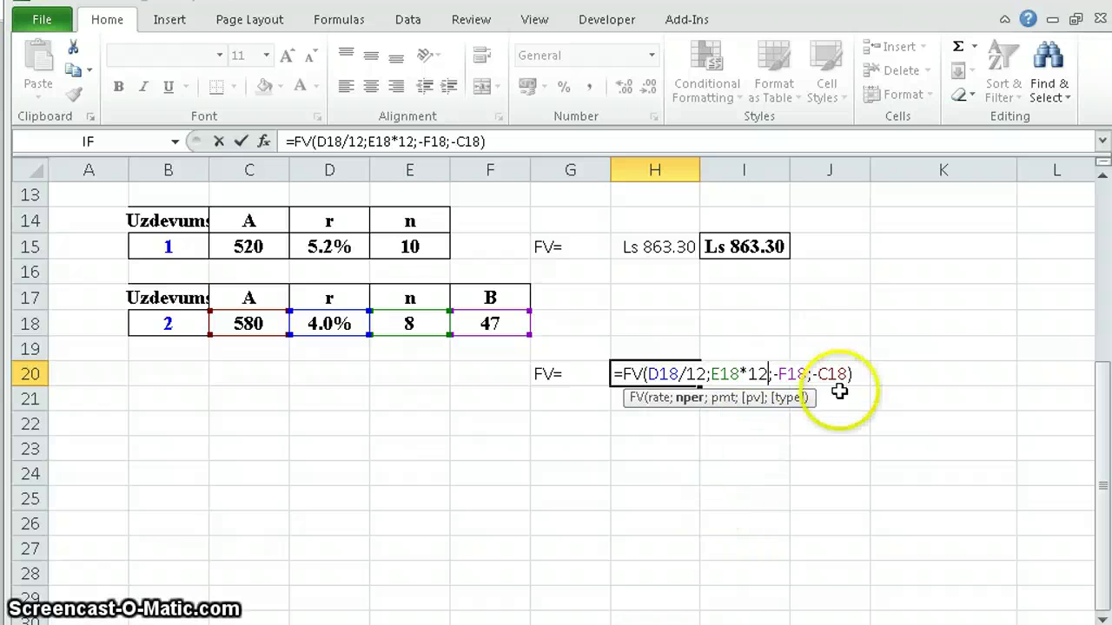
pyautogui.press('Return')
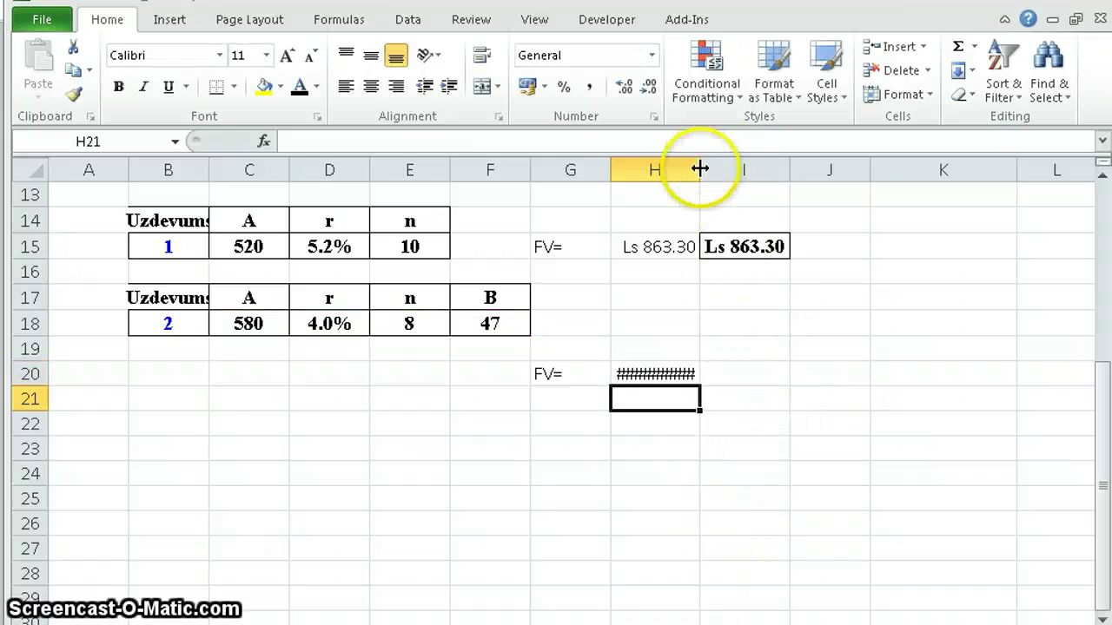
# Step: Widen column H to show Ls 6 105.48 and paste K4's control value into I20
pyautogui.doubleClick(700, 165)
pyautogui.scroll(3, 874, 370)
pyautogui.scroll(1, 873, 370)
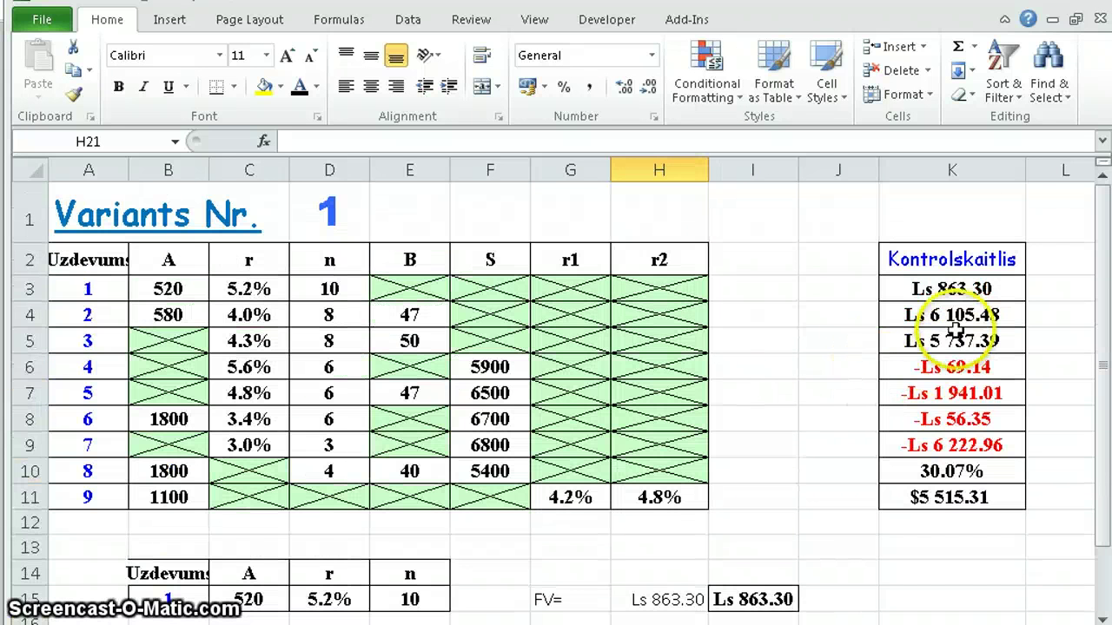
pyautogui.click(956, 318)
pyautogui.scroll(-3, 903, 391)
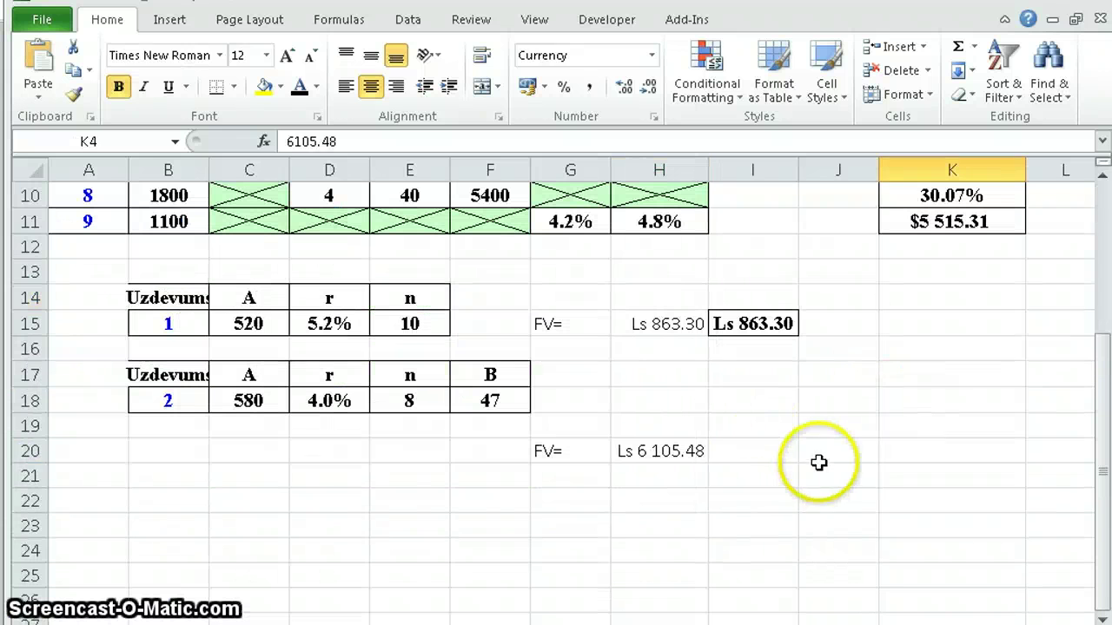
pyautogui.click(757, 452)
pyautogui.hotkey('ctrl', 'v')
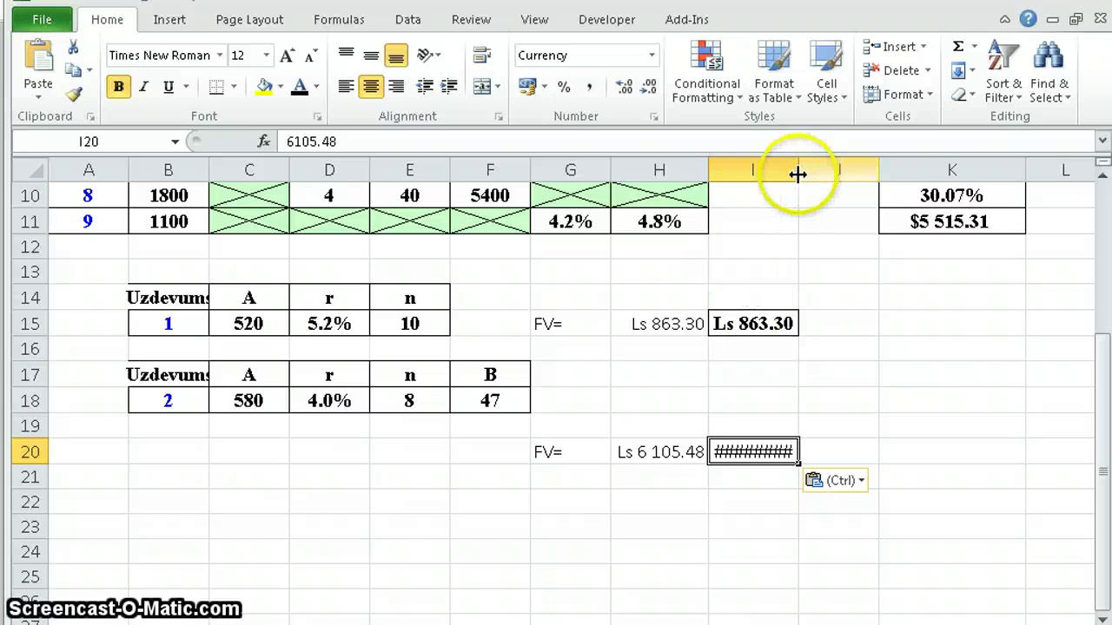
pyautogui.doubleClick(797, 169)
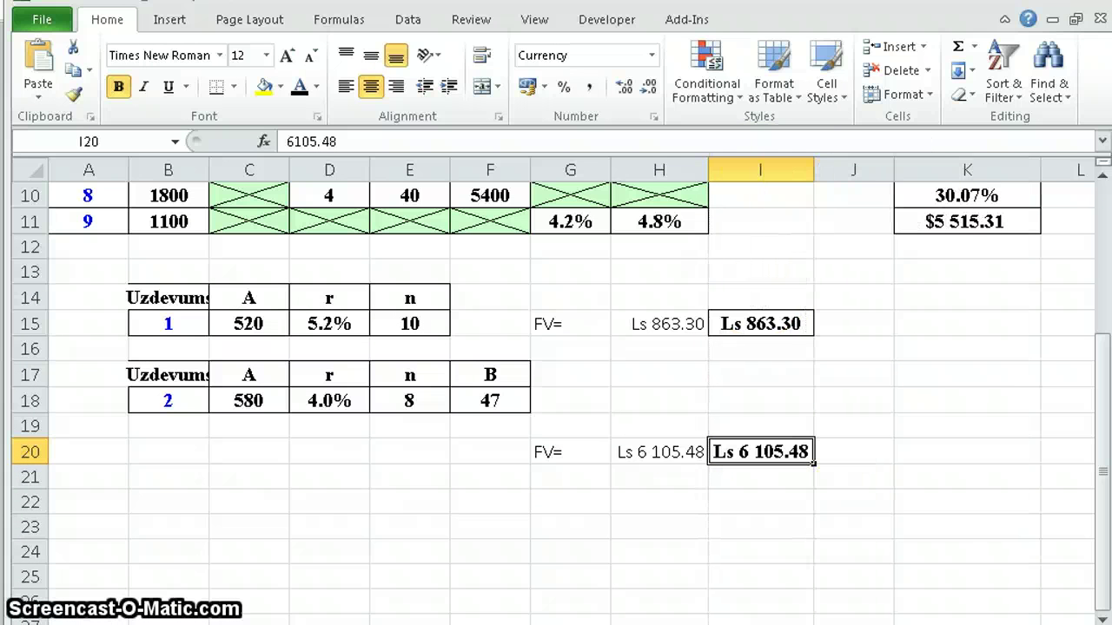
# Step: Compare the task 2 result formula in H20 with the task 1 formula
pyautogui.click(643, 452)
pyautogui.click(657, 323)
pyautogui.click(660, 451)
pyautogui.click(658, 323)
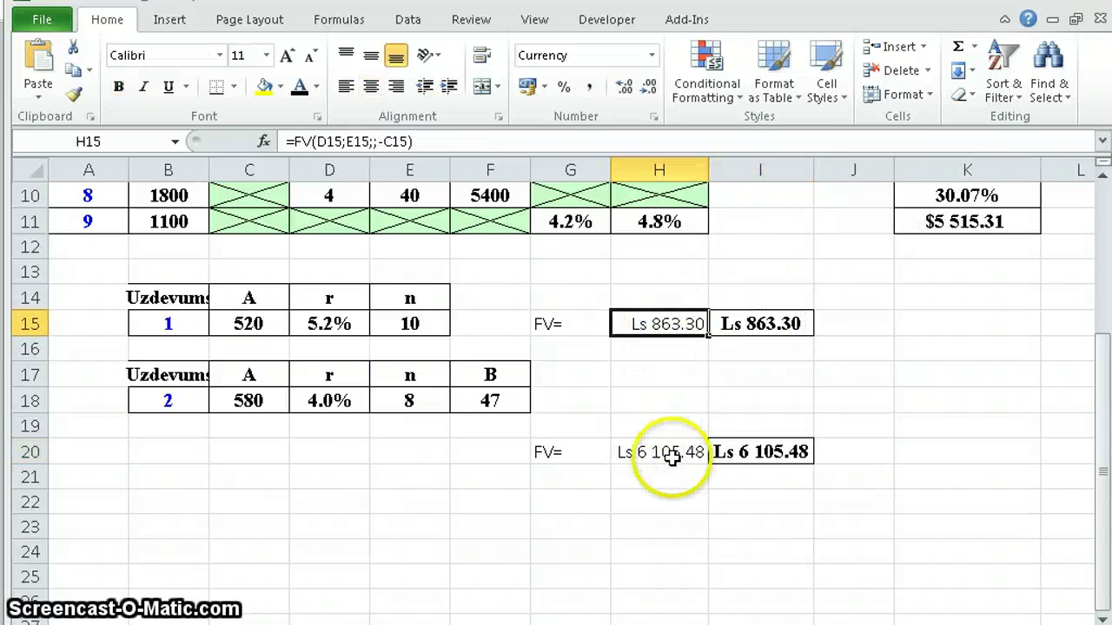
pyautogui.click(576, 526)
pyautogui.scroll(3, 261, 460)
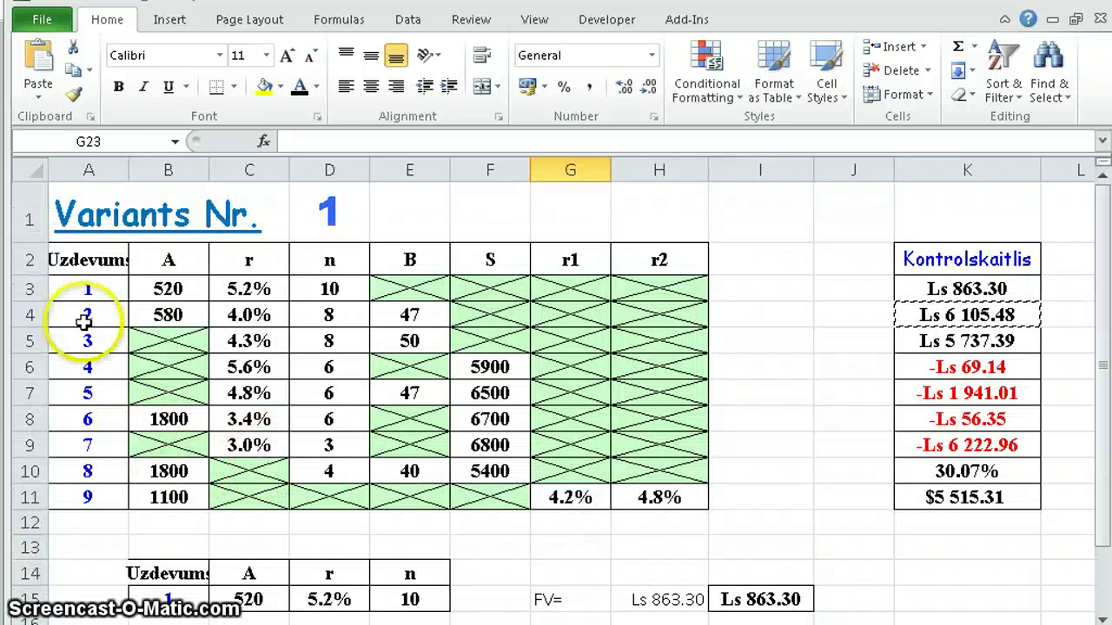
# Step: Paste the header and three task rows from A2:E5 at B23, below task 2
pyautogui.moveTo(77, 258); pyautogui.dragTo(397, 341)
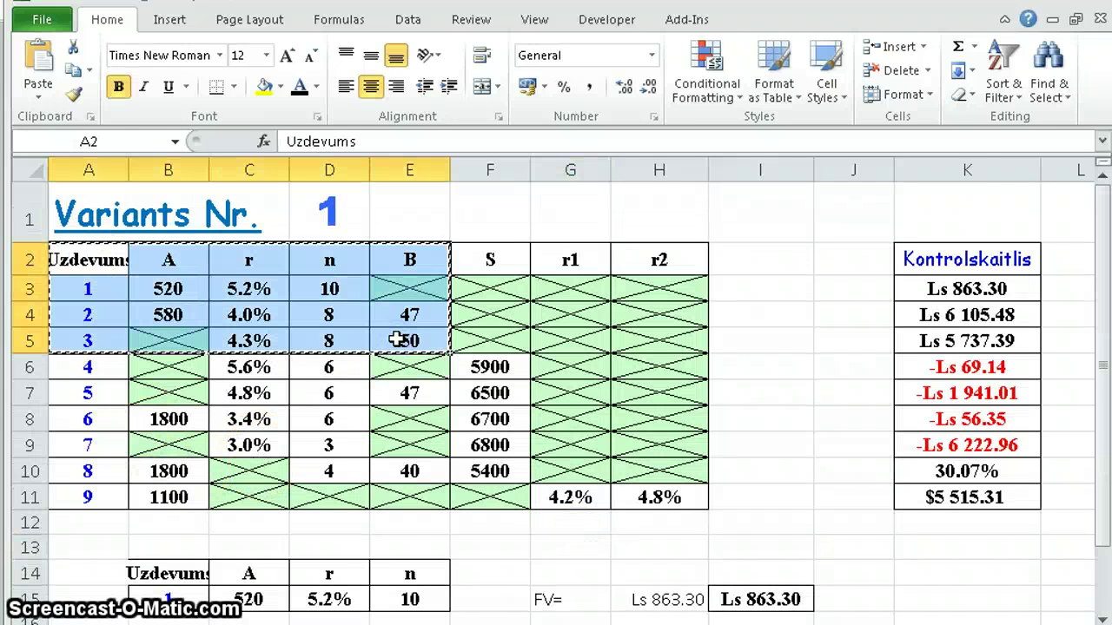
pyautogui.scroll(-3, 397, 340)
pyautogui.scroll(-2, 298, 342)
pyautogui.click(167, 375)
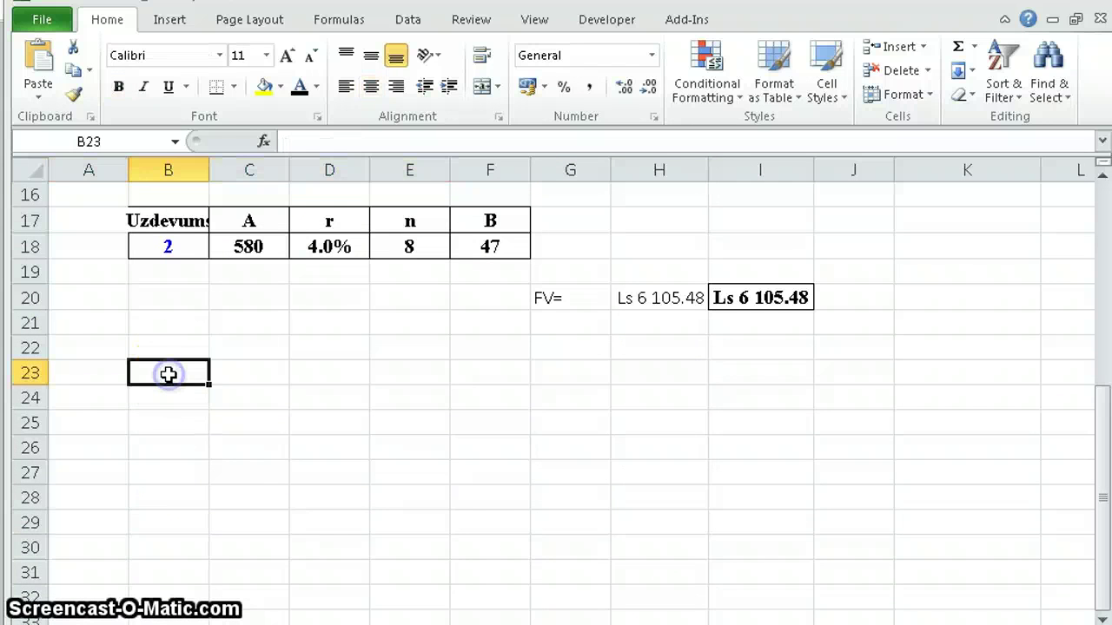
pyautogui.write('Uzdevums\tA\tr\tn\tB 1\t520\t5.2%\t10\t 2\t580\t4.0%\t8\t47 3\t\t4.3%\t8\t50')
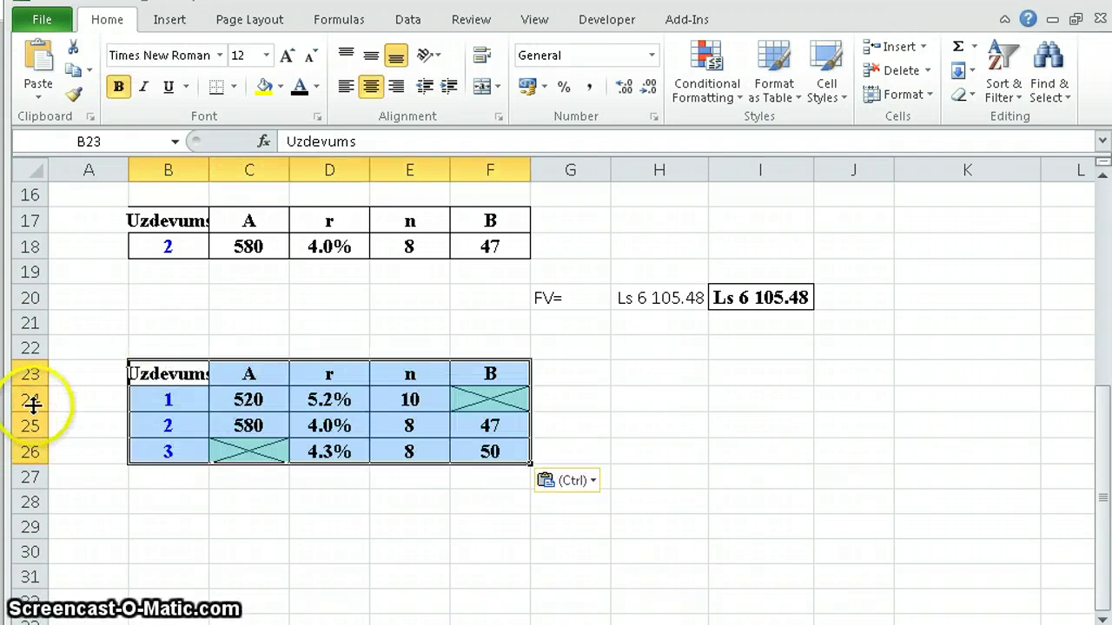
# Step: Delete the pasted task 1 and 2 rows, leaving only task 3's inputs
pyautogui.moveTo(29, 399); pyautogui.dragTo(30, 424)
pyautogui.rightClick(29, 424)
pyautogui.click(90, 590)
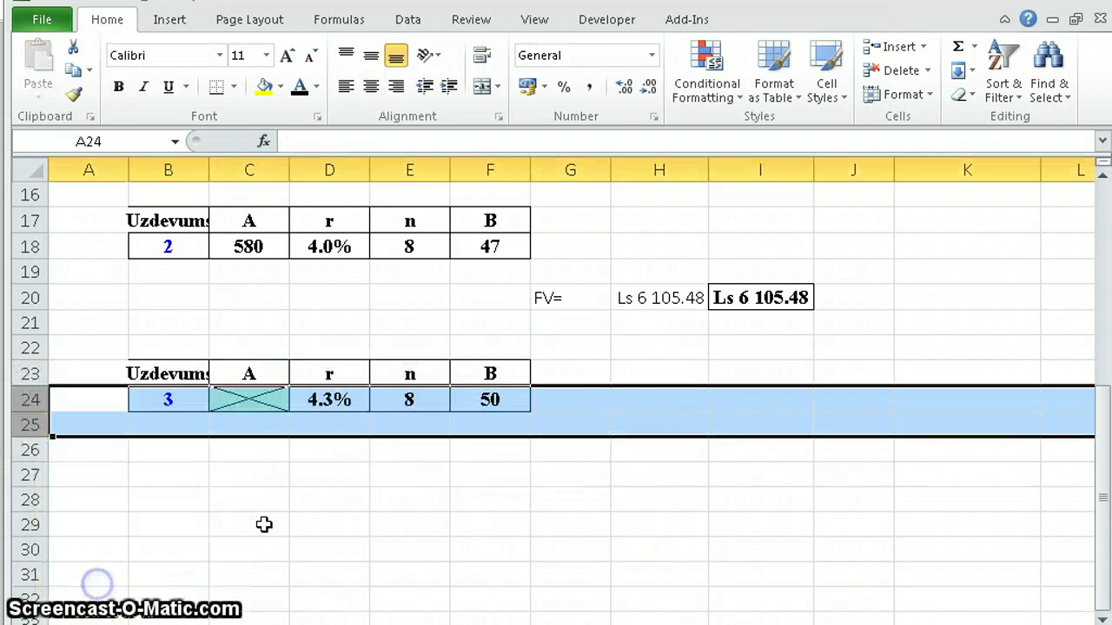
pyautogui.click(478, 498)
pyautogui.hotkey('alt', 'Tab')
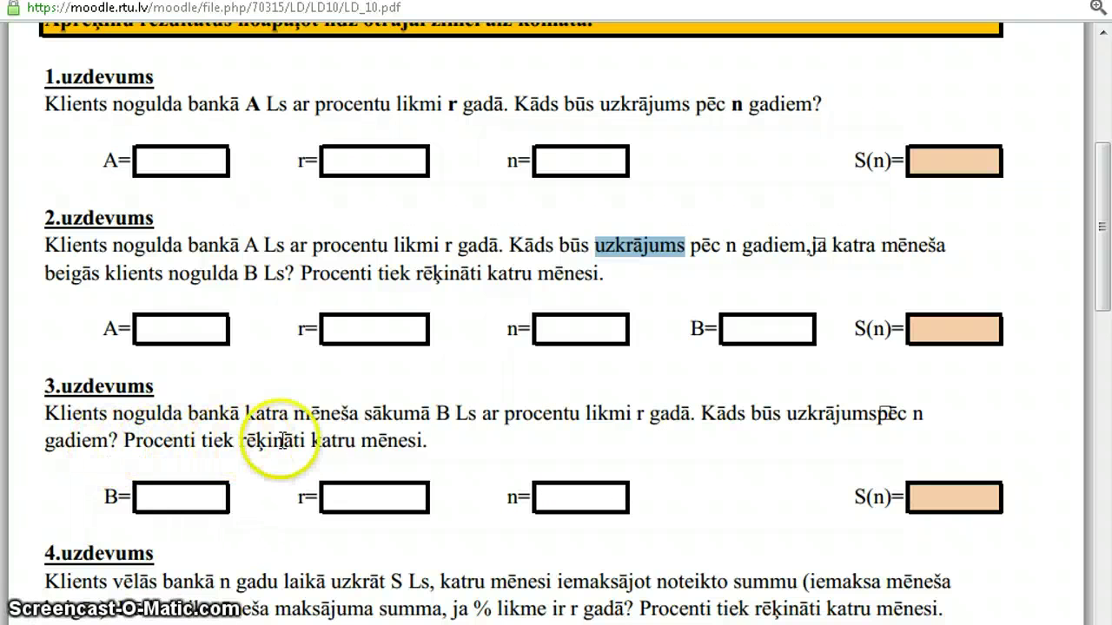
pyautogui.moveTo(427, 441); pyautogui.dragTo(152, 441)
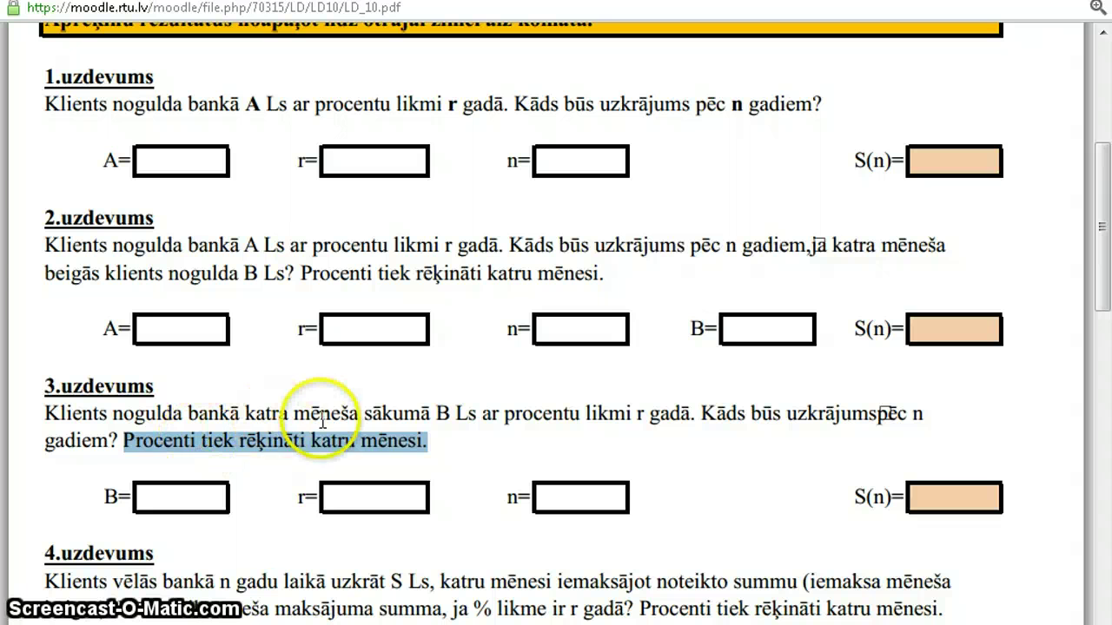
pyautogui.moveTo(280, 414); pyautogui.dragTo(448, 414)
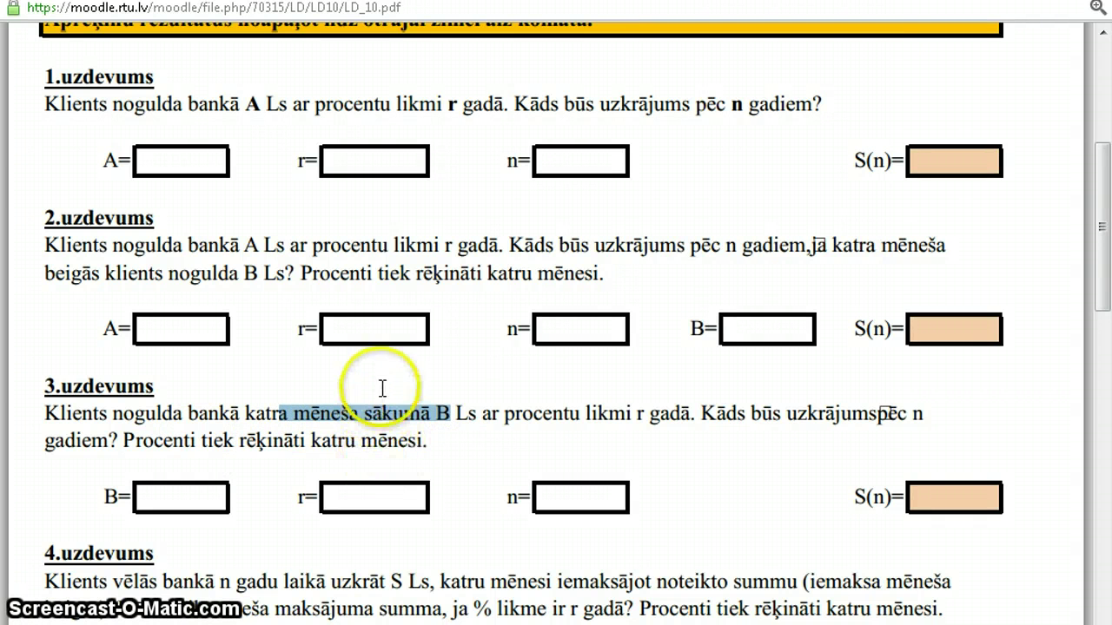
pyautogui.click(893, 246)
pyautogui.moveTo(45, 280); pyautogui.dragTo(103, 280)
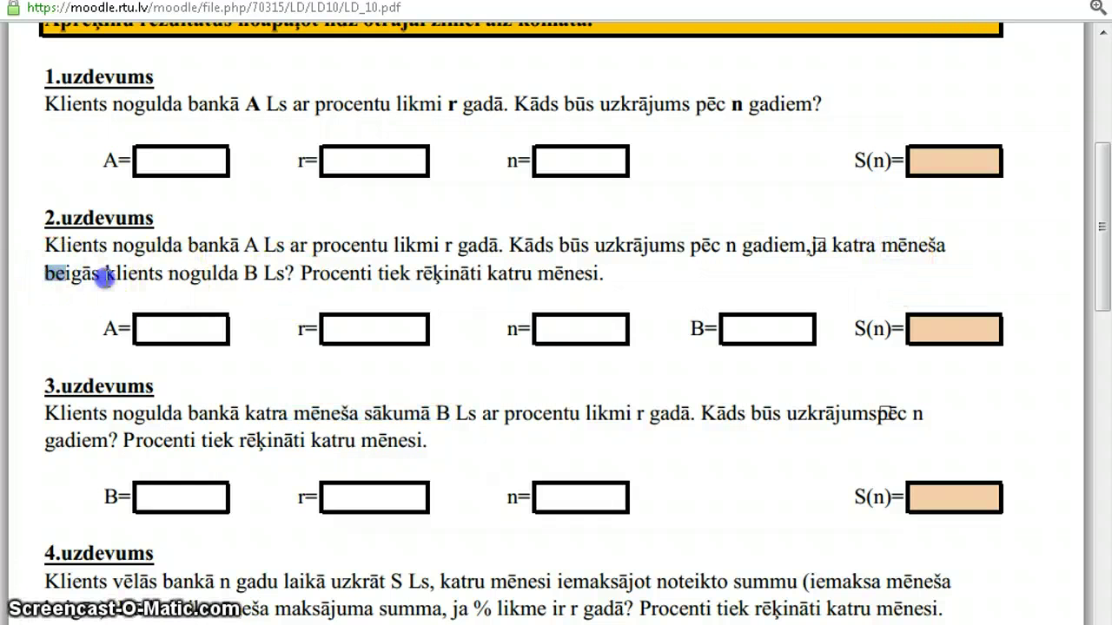
pyautogui.click(371, 415)
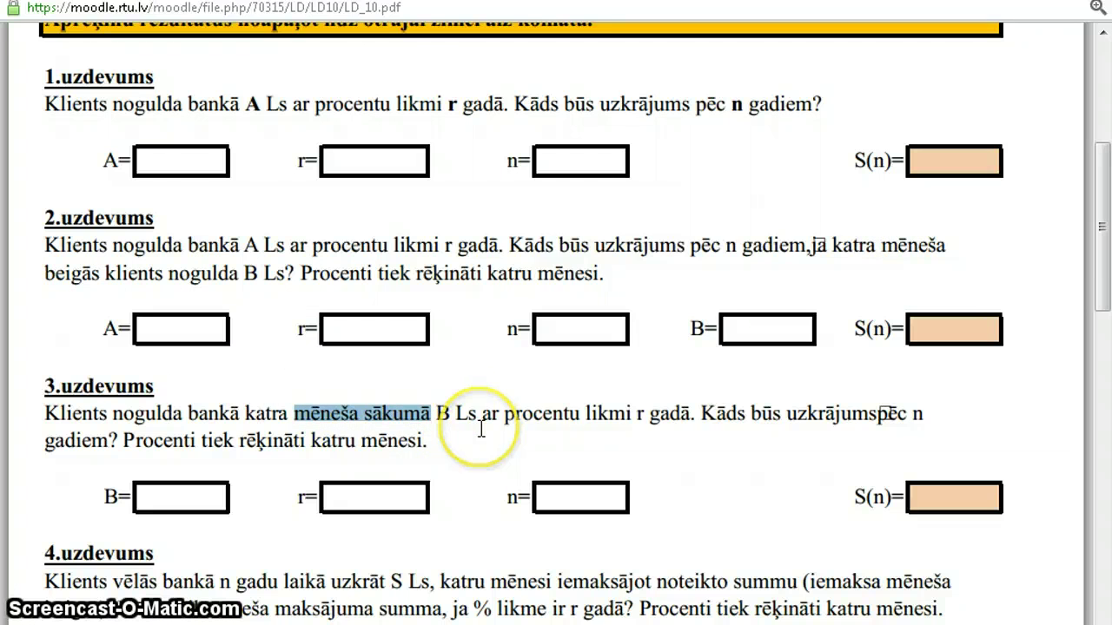
pyautogui.hotkey('alt', 'Tab')
pyautogui.hotkey('alt', 'Tab')
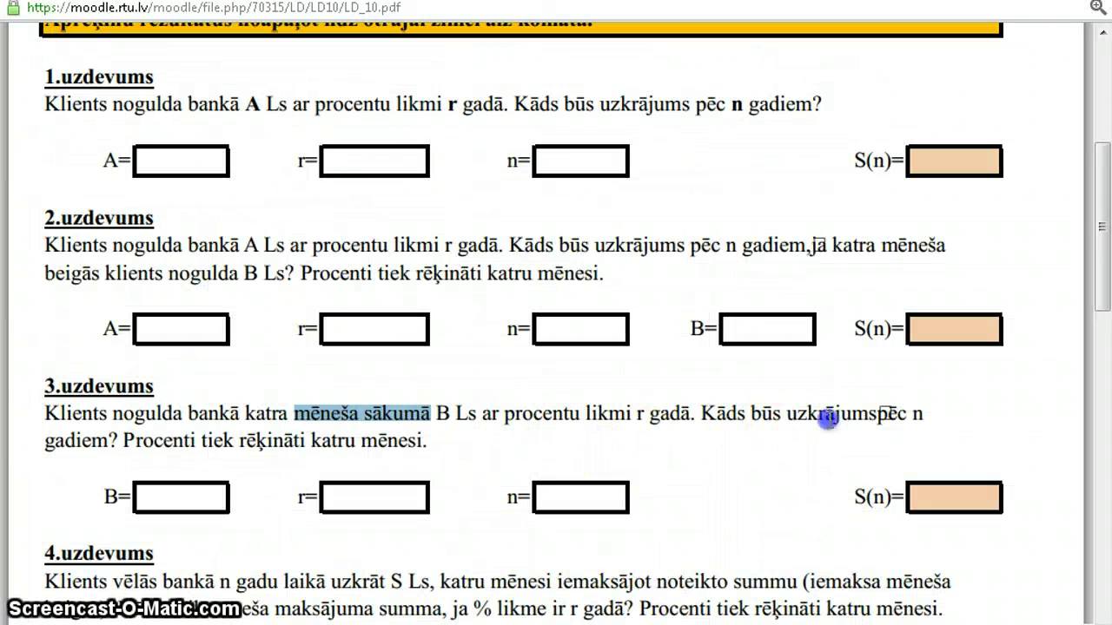
pyautogui.moveTo(786, 414); pyautogui.dragTo(875, 417)
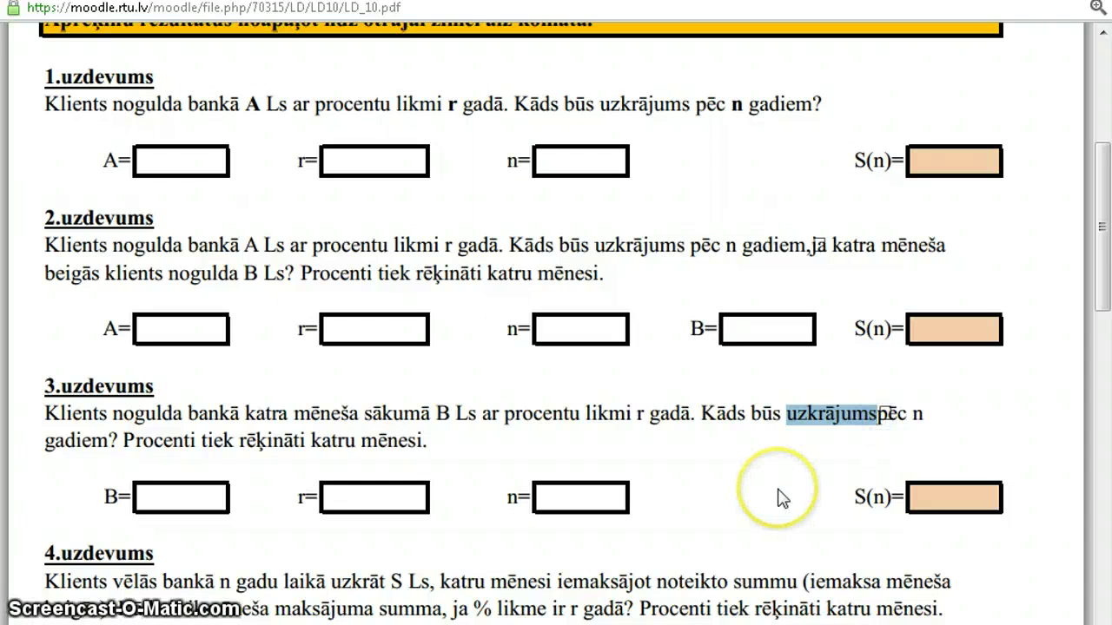
pyautogui.hotkey('alt', 'Tab')
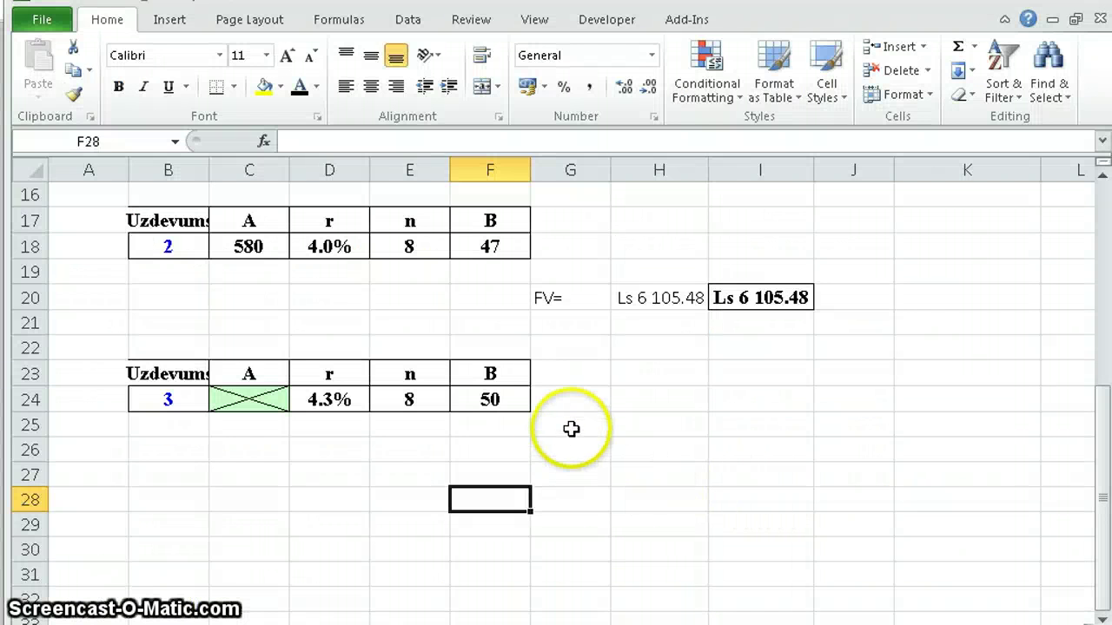
# Step: Label task 3's result FV= in G25 and start an =FV formula in H25
pyautogui.click(571, 425)
pyautogui.write('FV=')
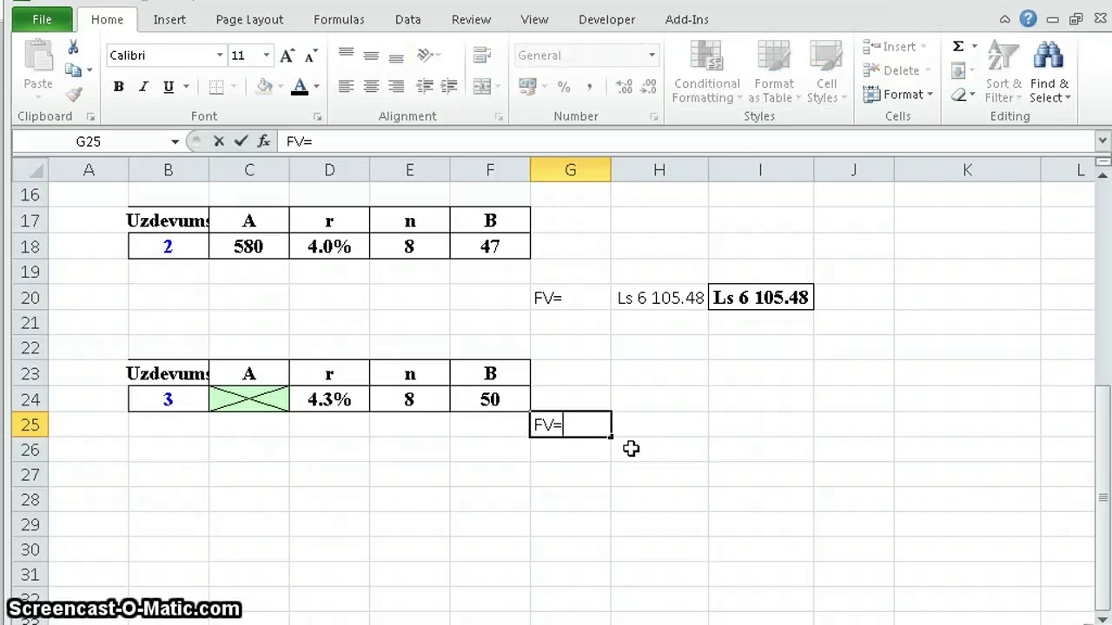
pyautogui.press('Tab')
pyautogui.write('=fv')
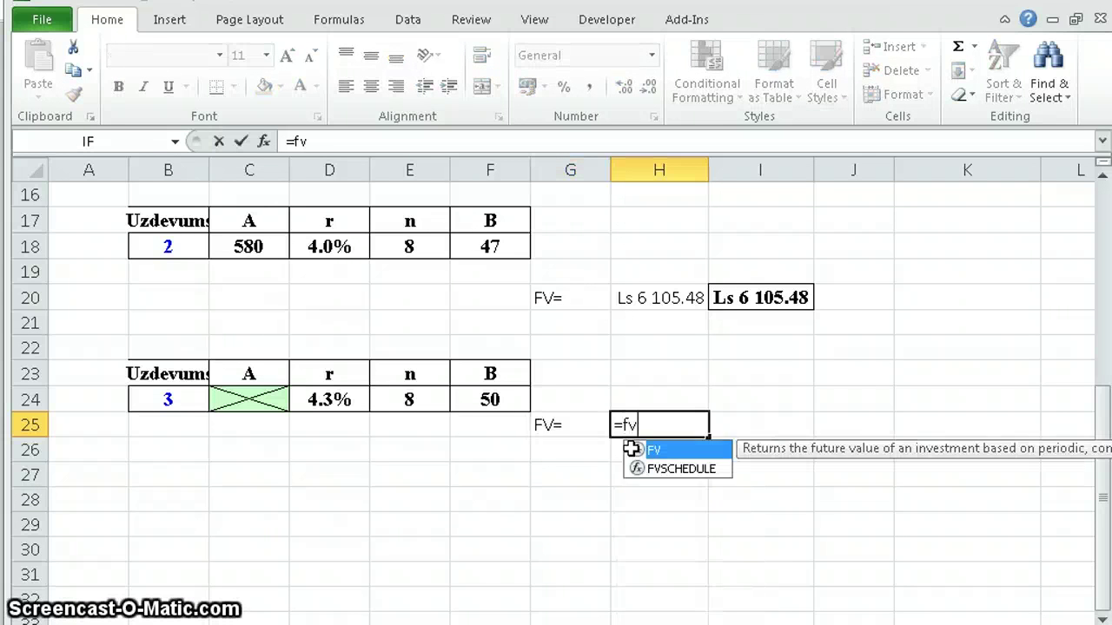
pyautogui.press('Tab')
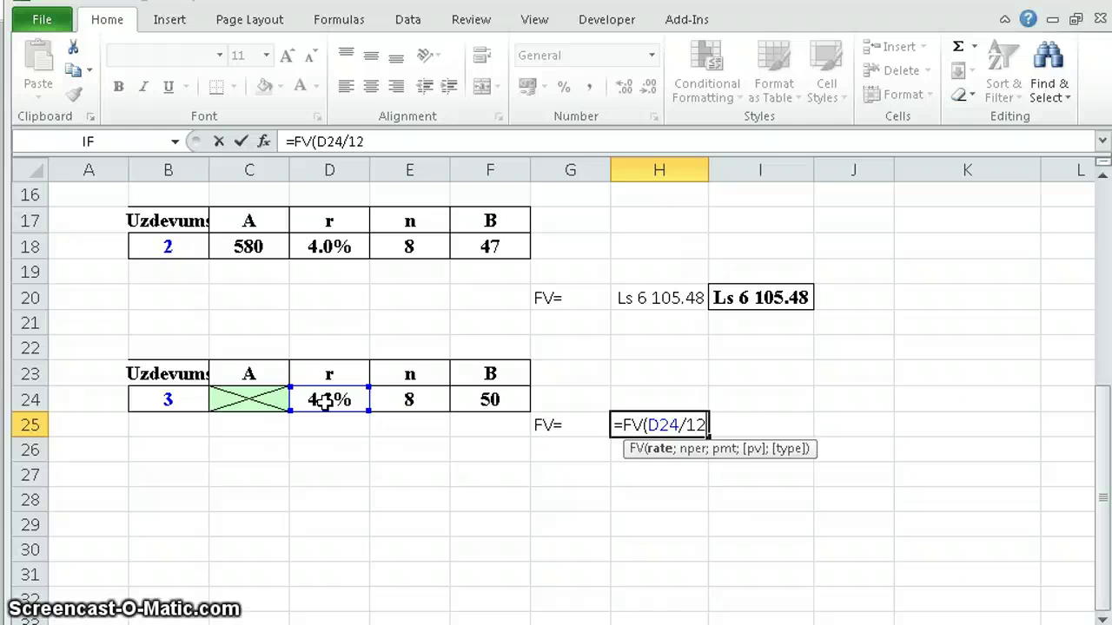
# Step: Reread the task 3 wording in the assignment PDF
pyautogui.hotkey('alt', 'Tab')
pyautogui.moveTo(436, 414); pyautogui.dragTo(164, 441)
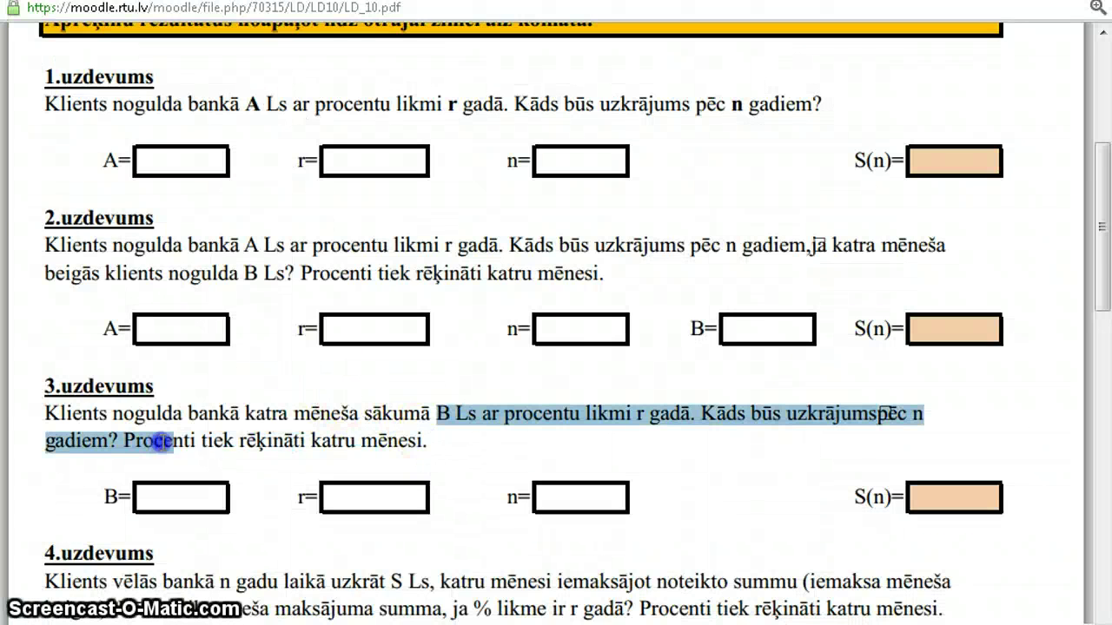
pyautogui.moveTo(405, 441); pyautogui.dragTo(422, 443)
pyautogui.click(422, 443)
pyautogui.hotkey('alt', 'Tab')
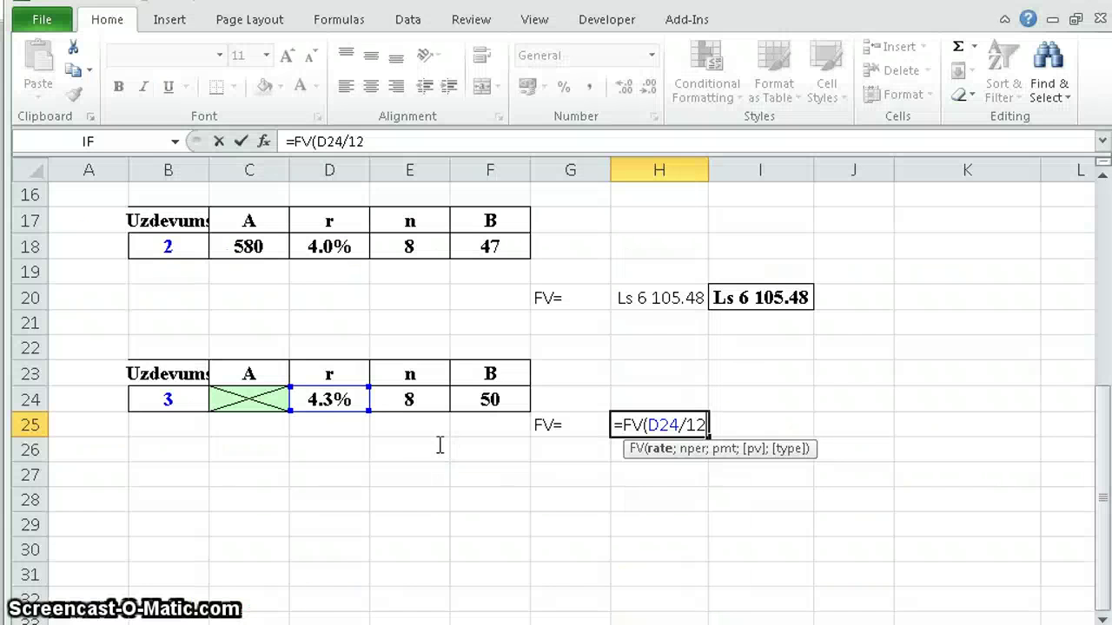
# Step: Add E24*12 periods and -F24 payment, then check the PDF's start-of-month deposit wording
pyautogui.click(412, 399)
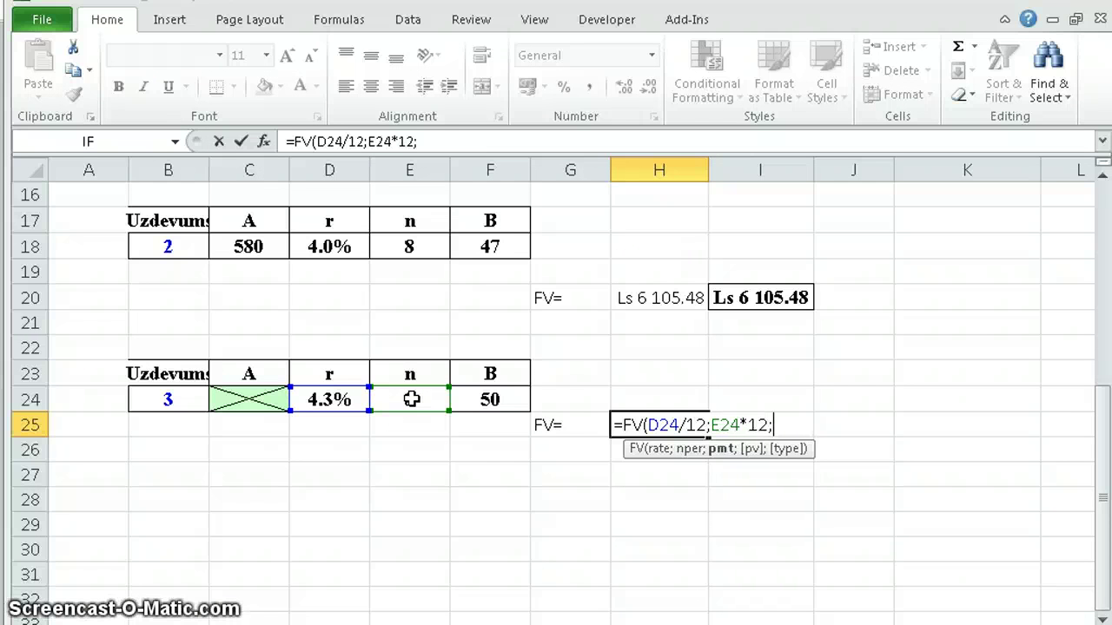
pyautogui.click(500, 398)
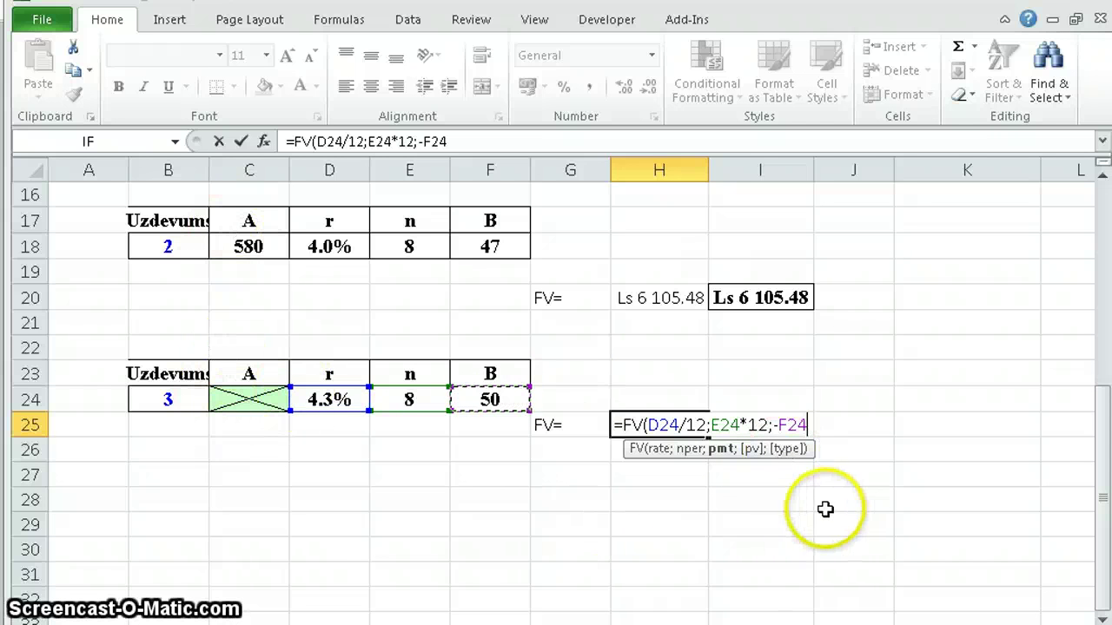
pyautogui.hotkey('alt', 'Tab')
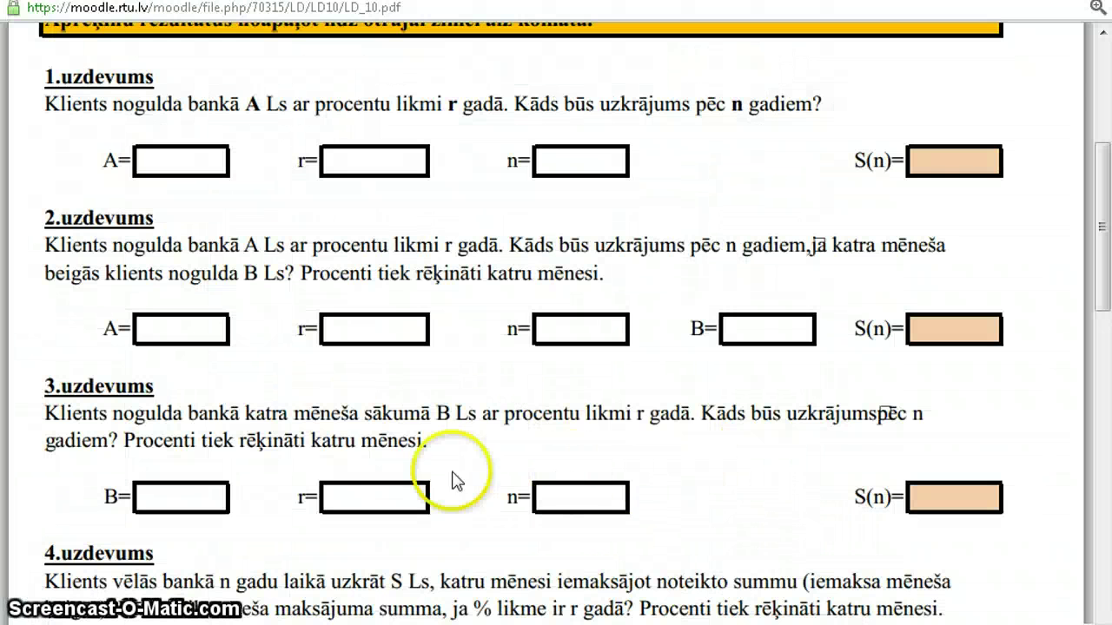
pyautogui.moveTo(295, 415); pyautogui.dragTo(471, 418)
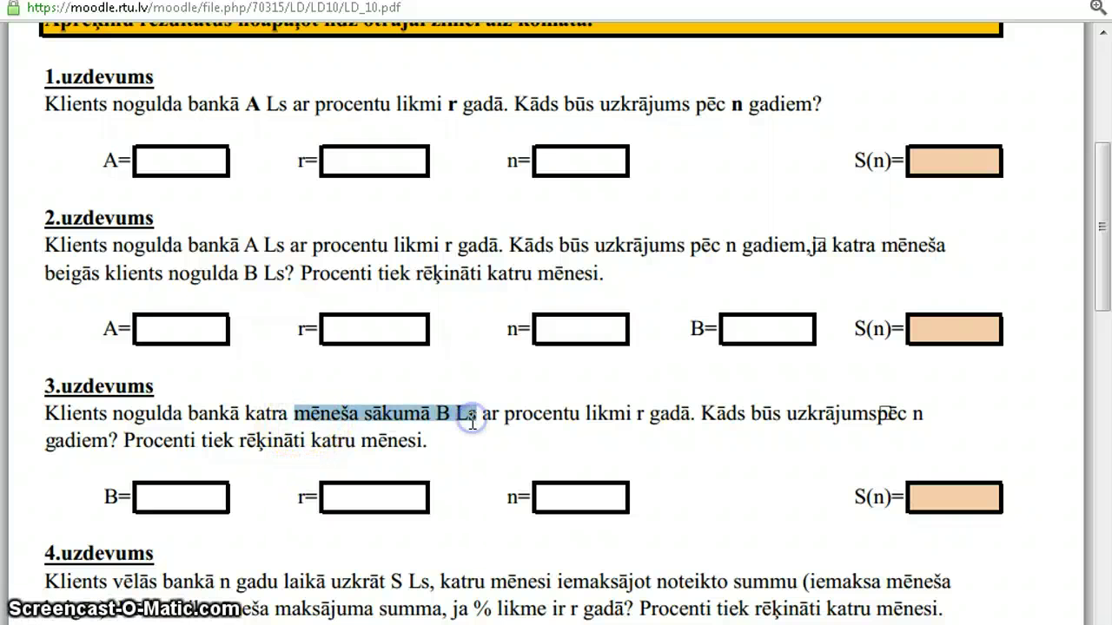
pyautogui.hotkey('alt', 'Tab')
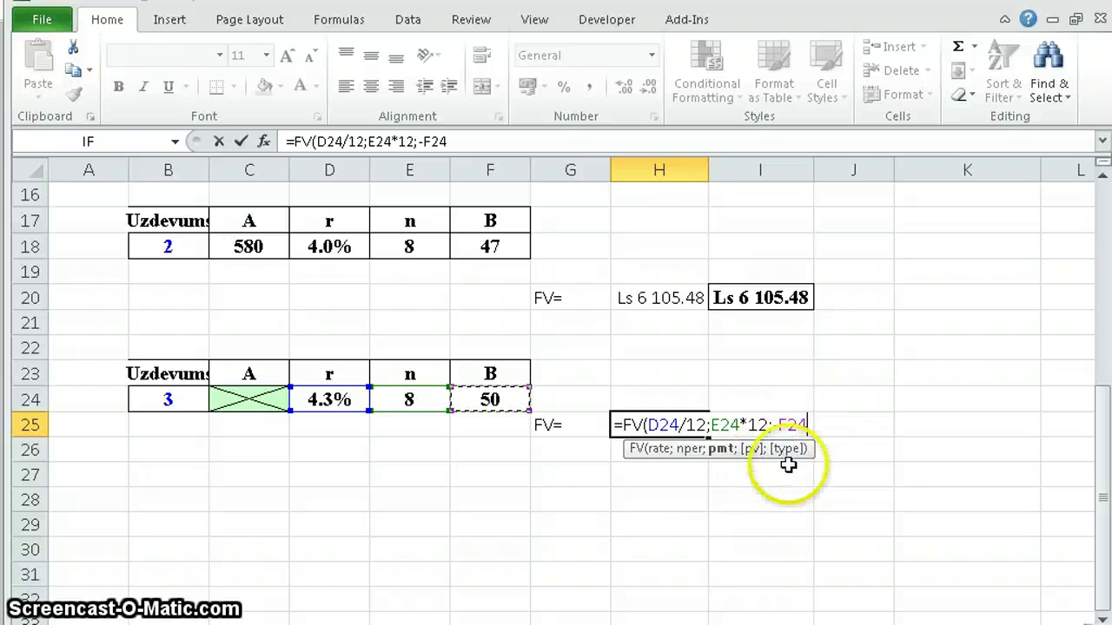
# Step: Complete the draft as =FV(D24/12;E24*12;-F24;;1), using type 1 for beginning-of-period payments
pyautogui.write(';;')
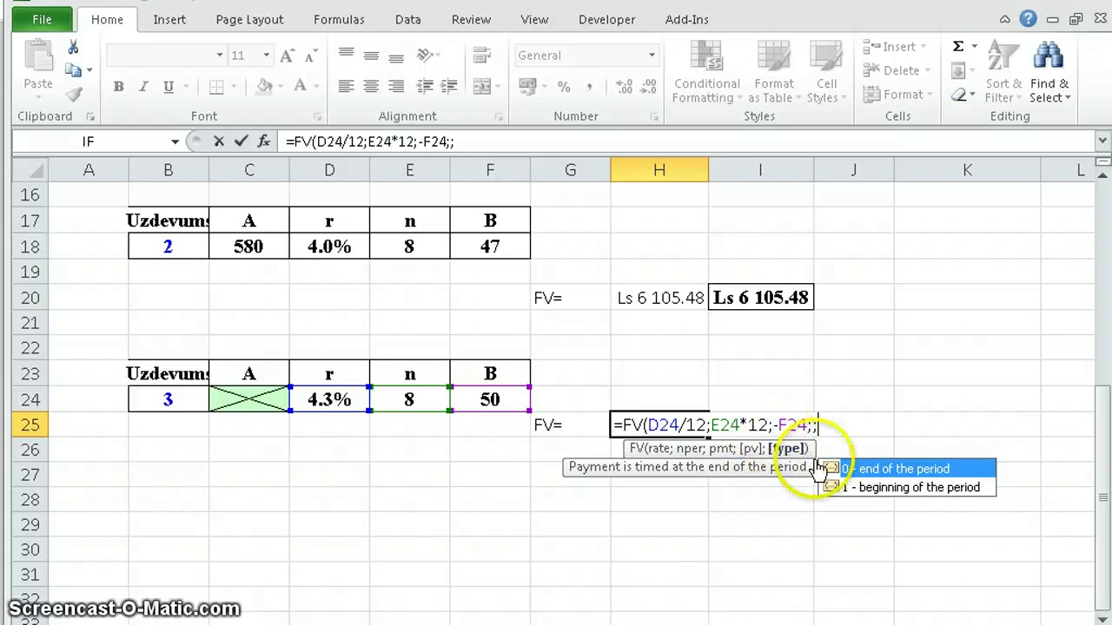
pyautogui.click(907, 478)
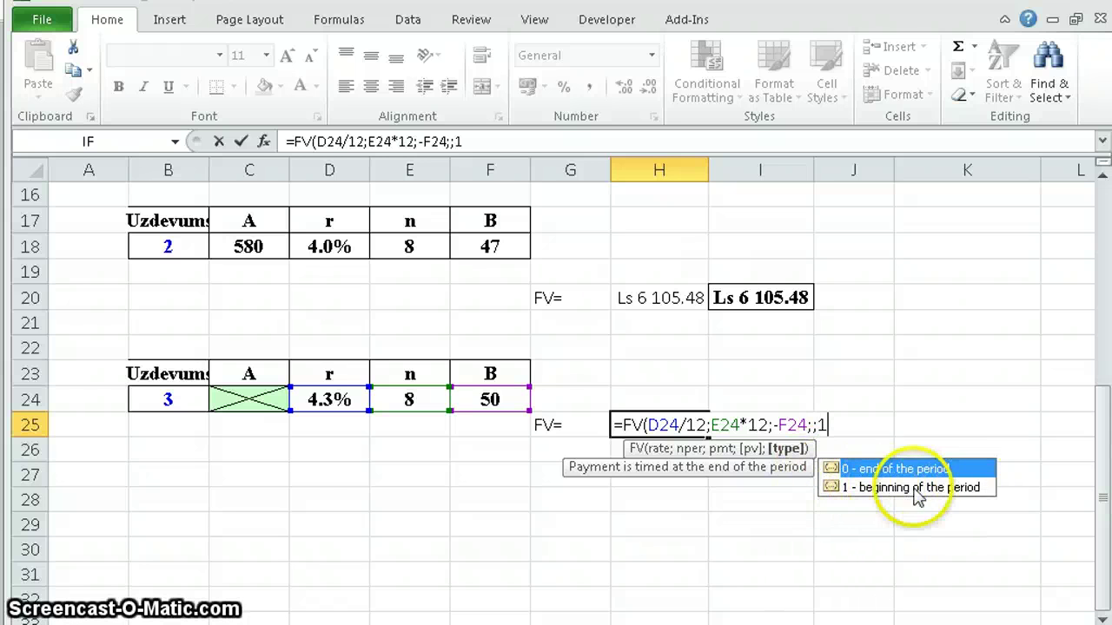
pyautogui.write(')')
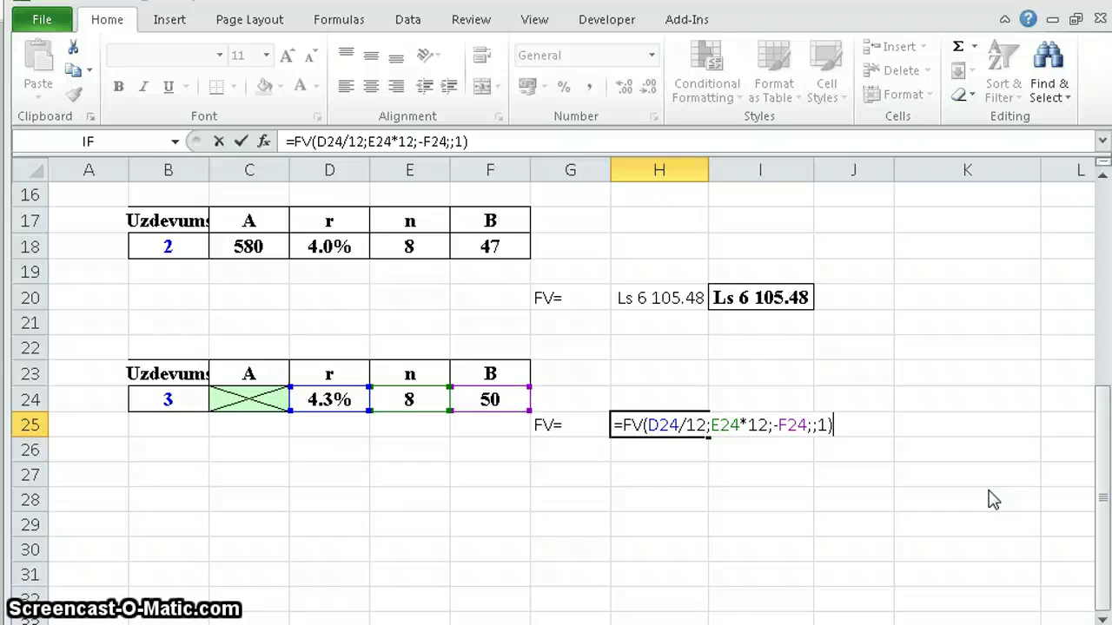
# Step: Confirm the task 3 formula (Ls 5 737.39) and paste K5's control value 5737.39 into I25
pyautogui.press('Return')
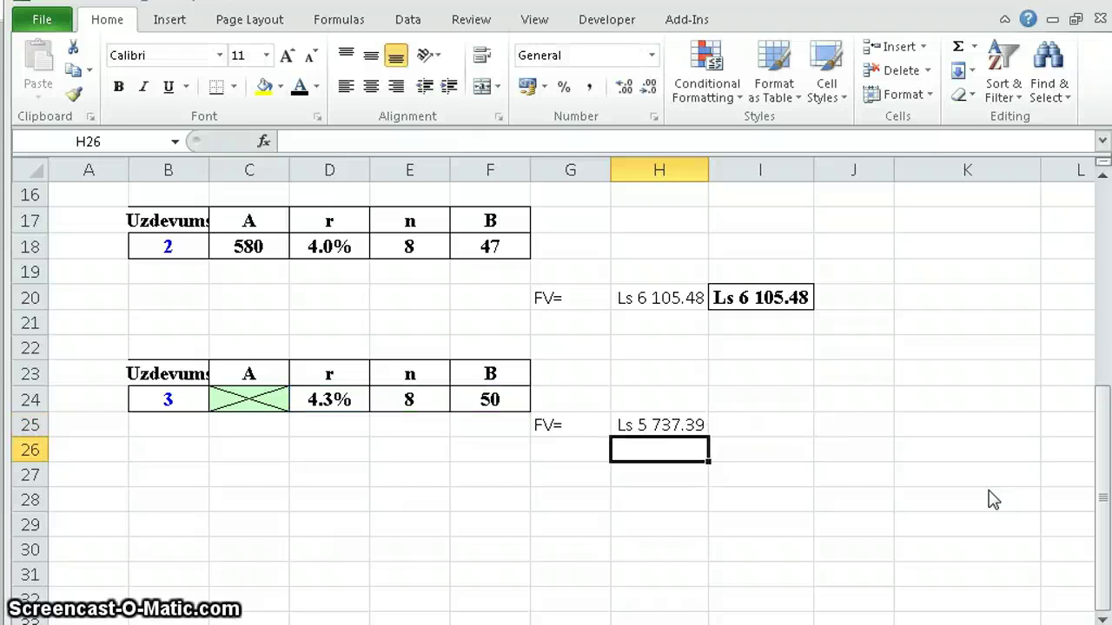
pyautogui.click(656, 425)
pyautogui.scroll(1, 960, 489)
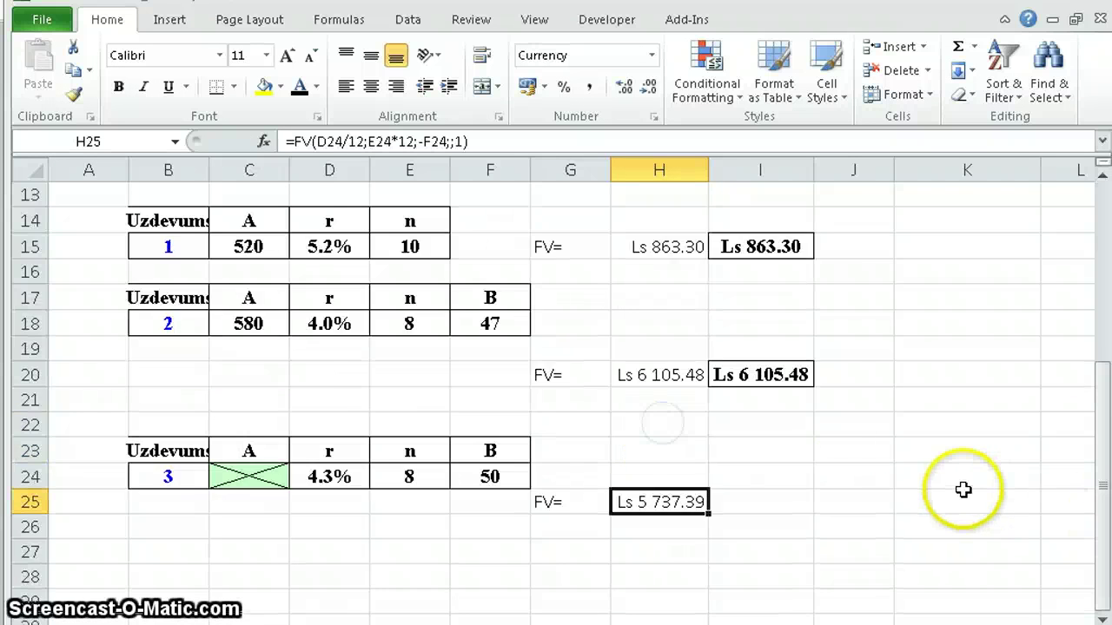
pyautogui.scroll(4, 955, 435)
pyautogui.click(954, 344)
pyautogui.scroll(-3, 880, 507)
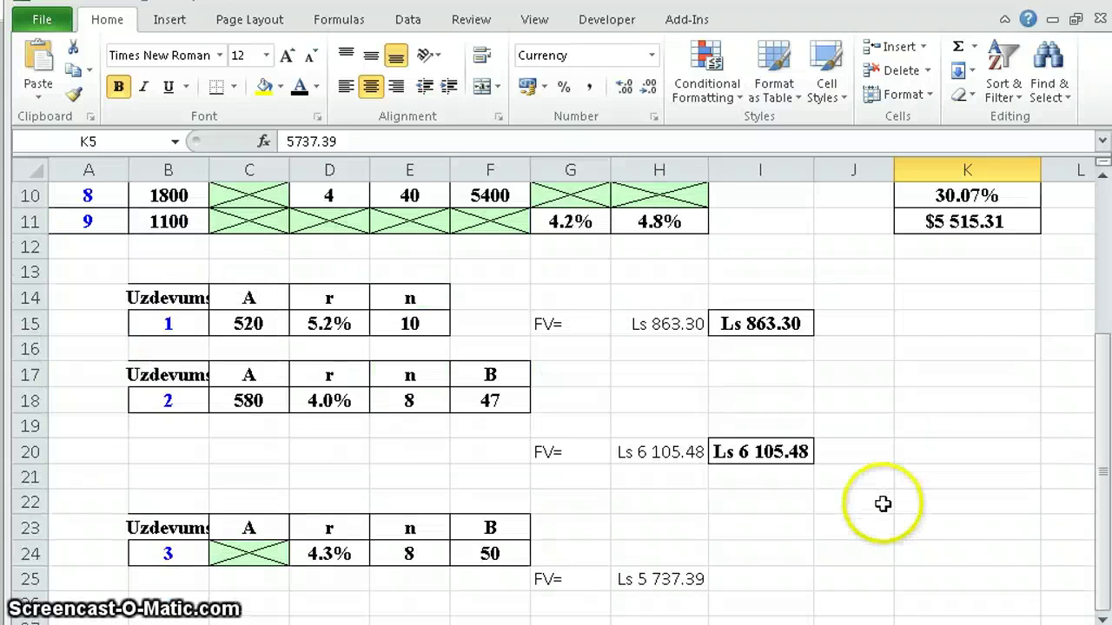
pyautogui.scroll(-1, 756, 499)
pyautogui.click(757, 500)
pyautogui.hotkey('ctrl', 'v')
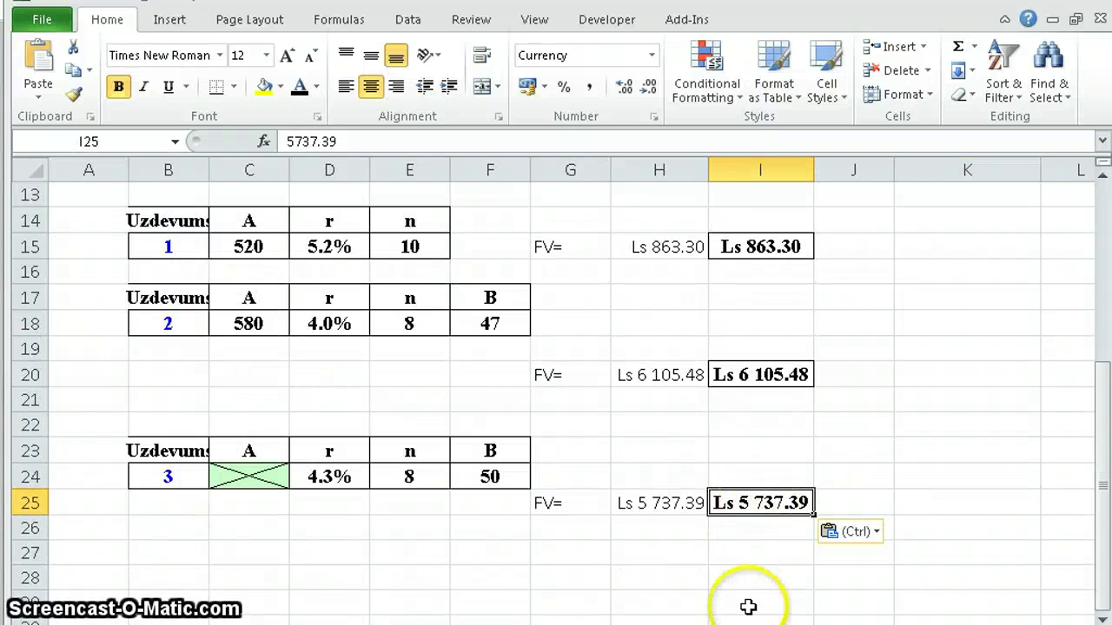
pyautogui.click(627, 549)
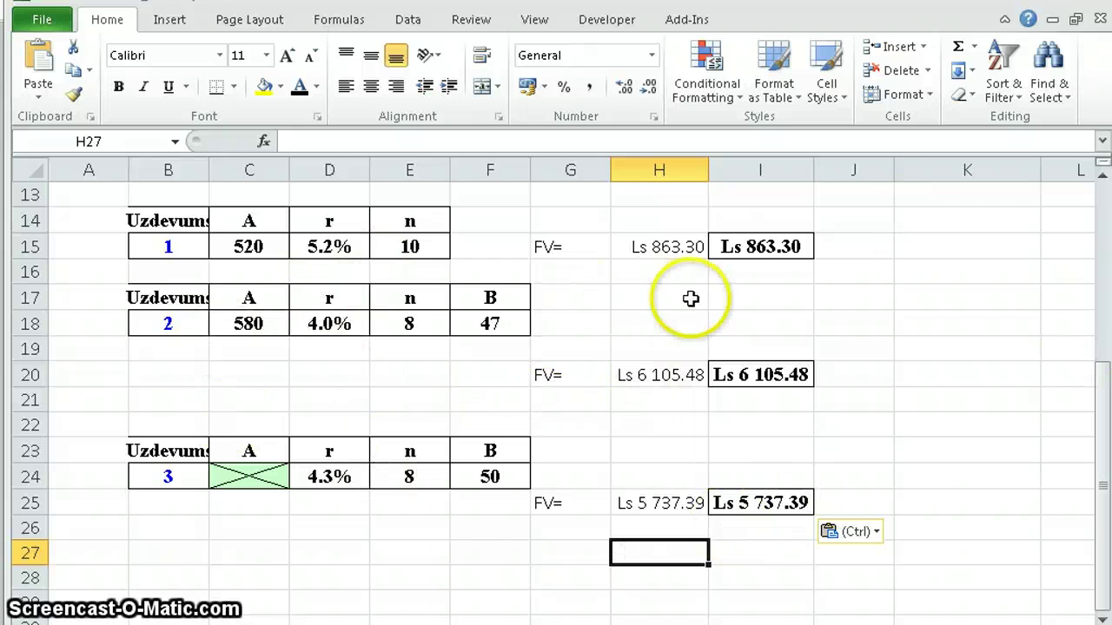
pyautogui.click(663, 247)
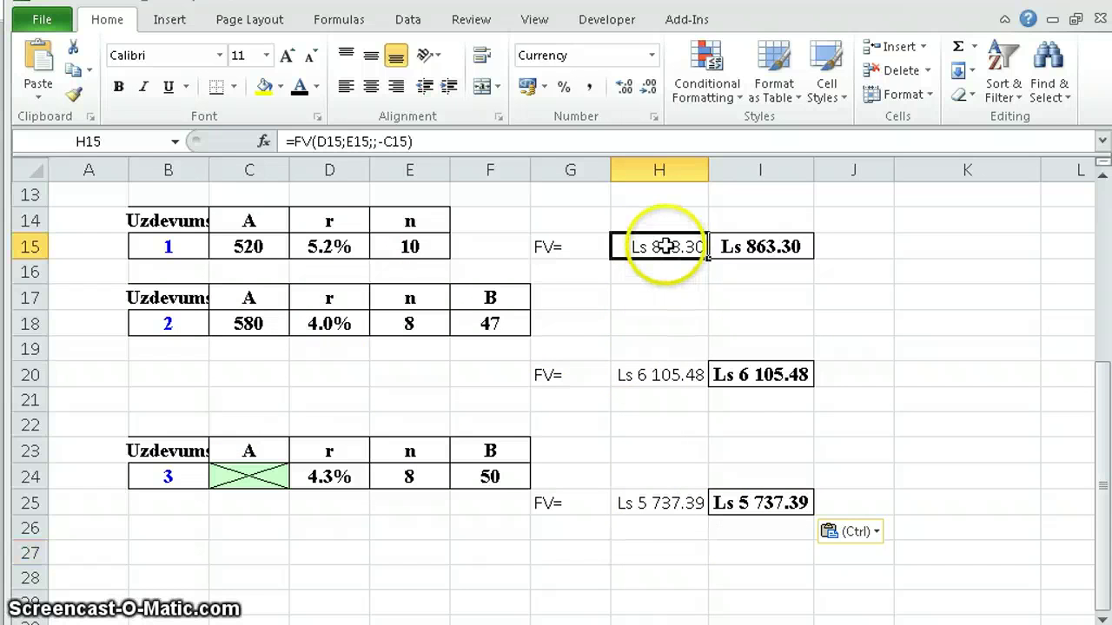
pyautogui.click(666, 287)
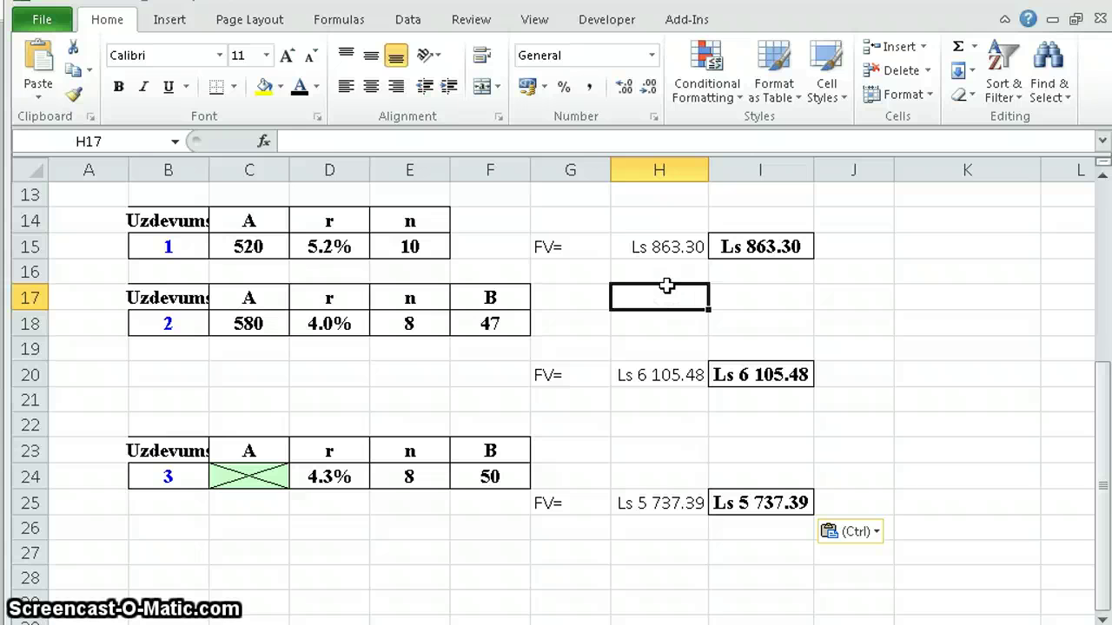
pyautogui.click(665, 375)
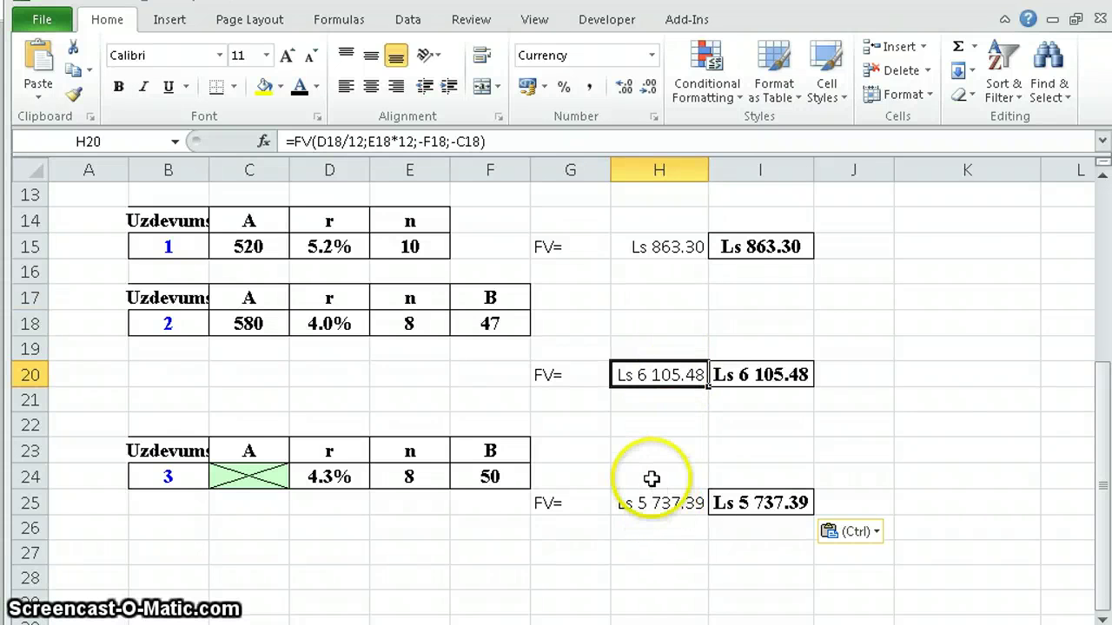
pyautogui.doubleClick(657, 375)
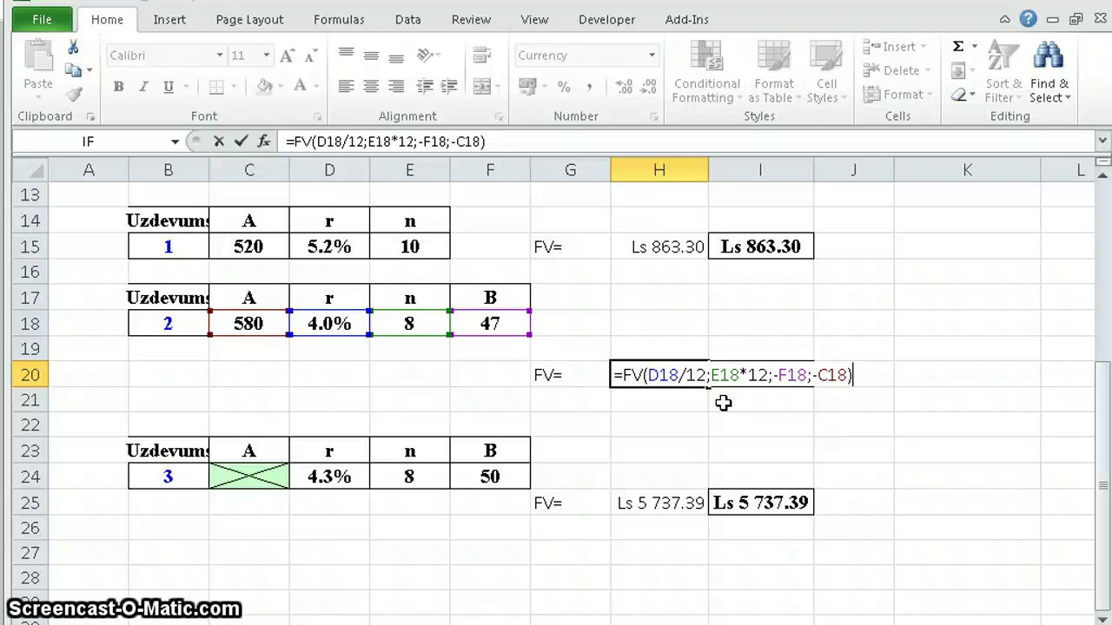
pyautogui.press('Return')
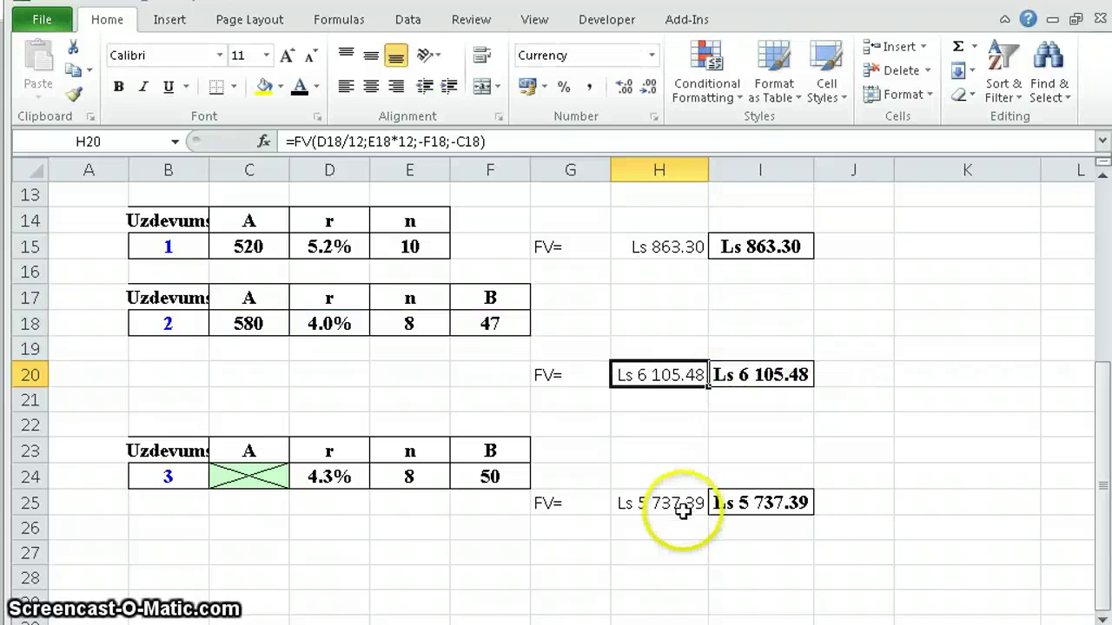
pyautogui.doubleClick(686, 504)
pyautogui.doubleClick(822, 503)
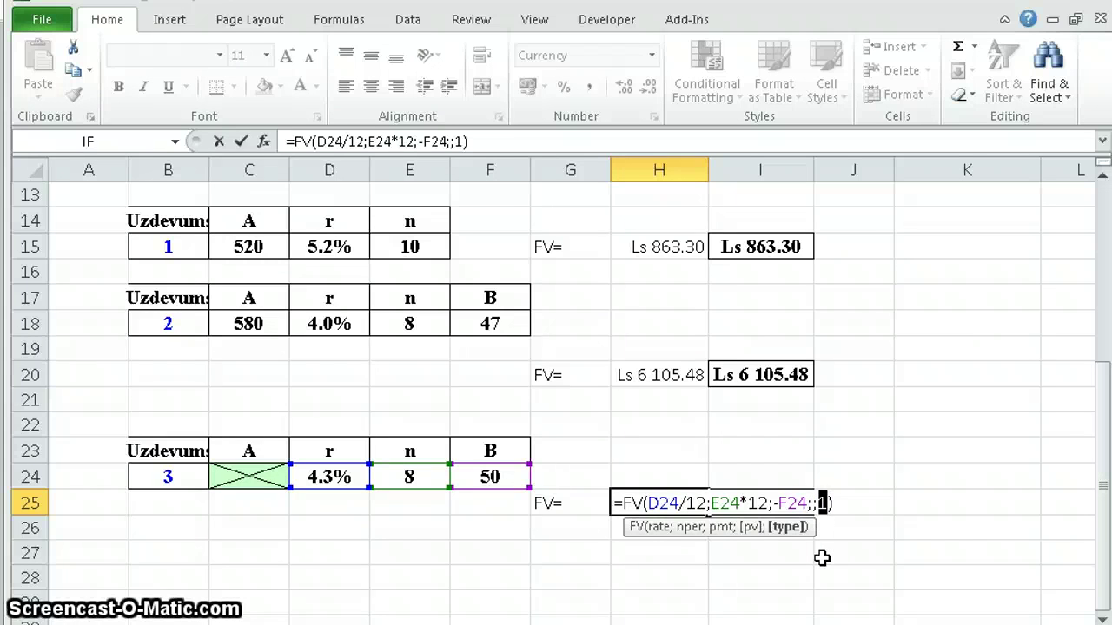
pyautogui.hotkey('ctrl', 'Return')
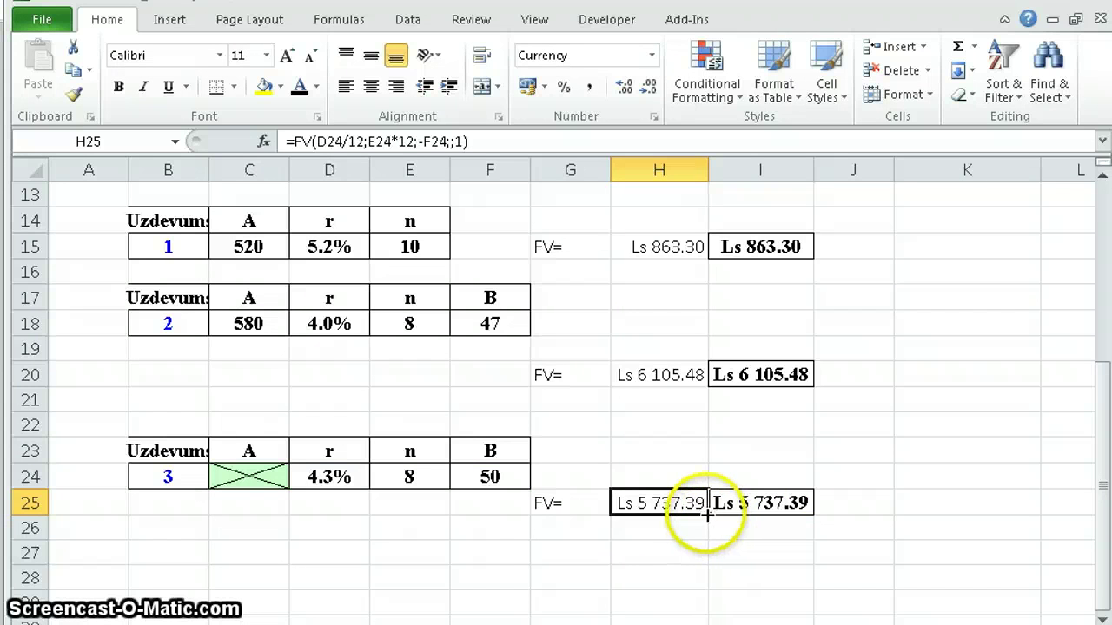
pyautogui.click(516, 553)
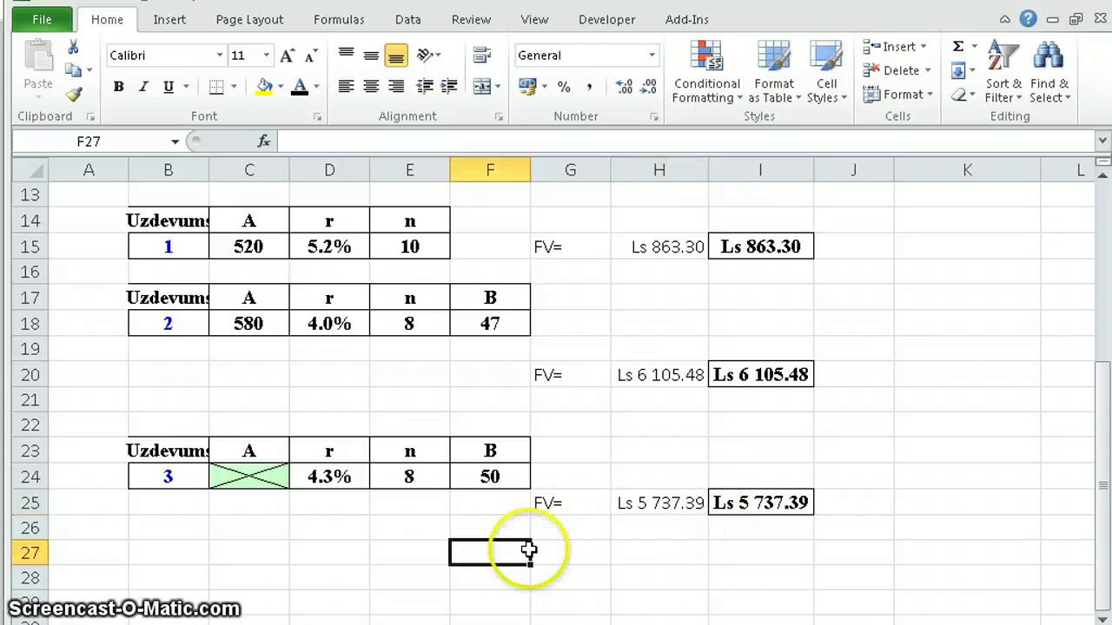
pyautogui.click(104, 532)
pyautogui.scroll(1, 104, 531)
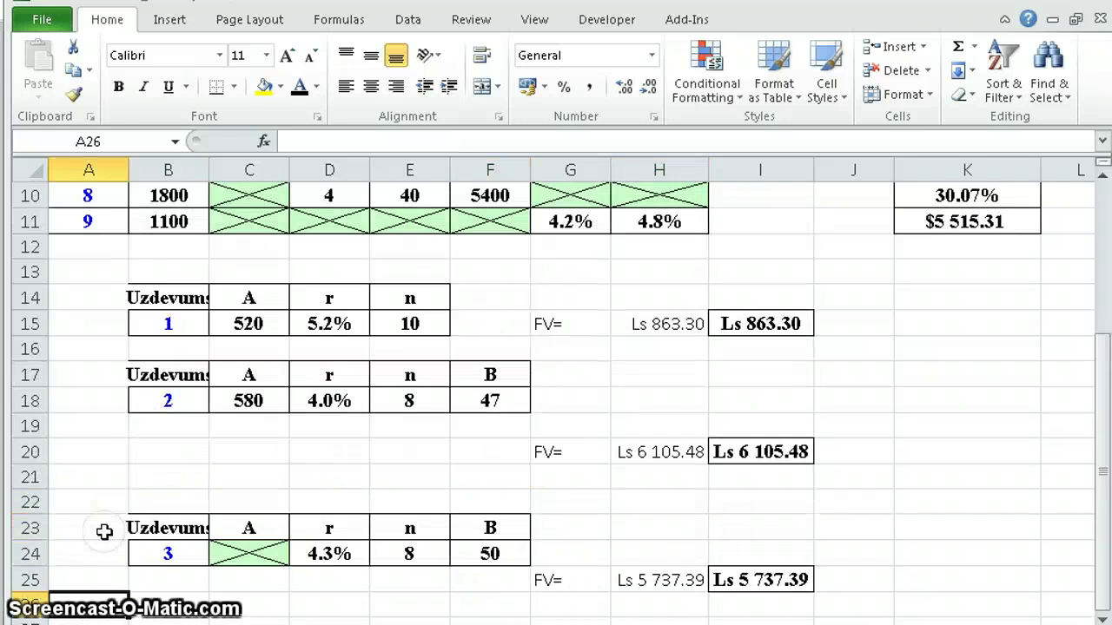
pyautogui.scroll(1, 104, 531)
pyautogui.scroll(1, 105, 532)
pyautogui.scroll(-3, 104, 531)
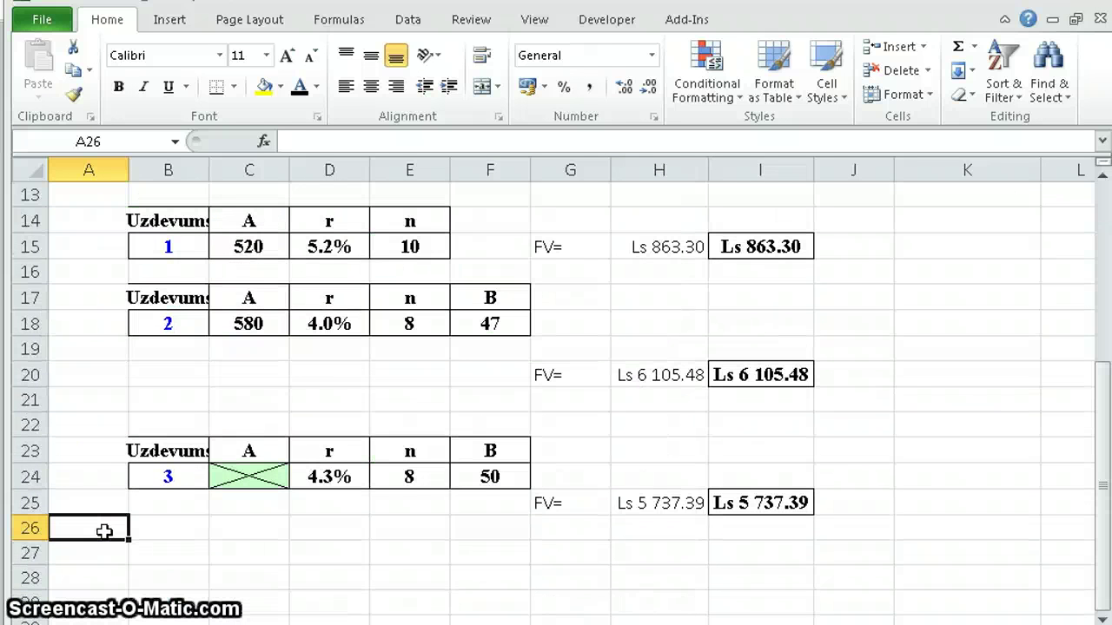